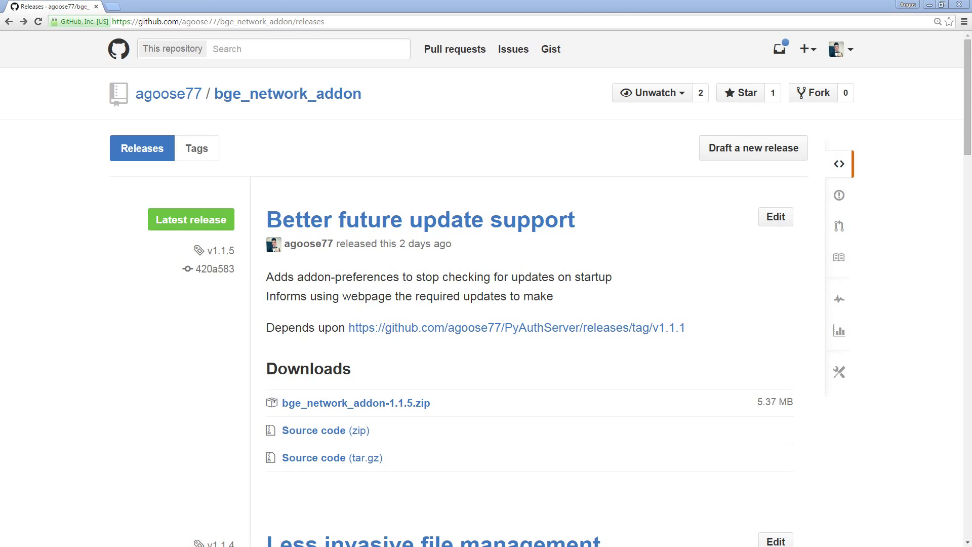
Open the bge_network_addon releases and download bge_network_addon-1.1.5.zip from the "Better future update support" release.
{"action": "left_click", "coordinate": [256, 94]}
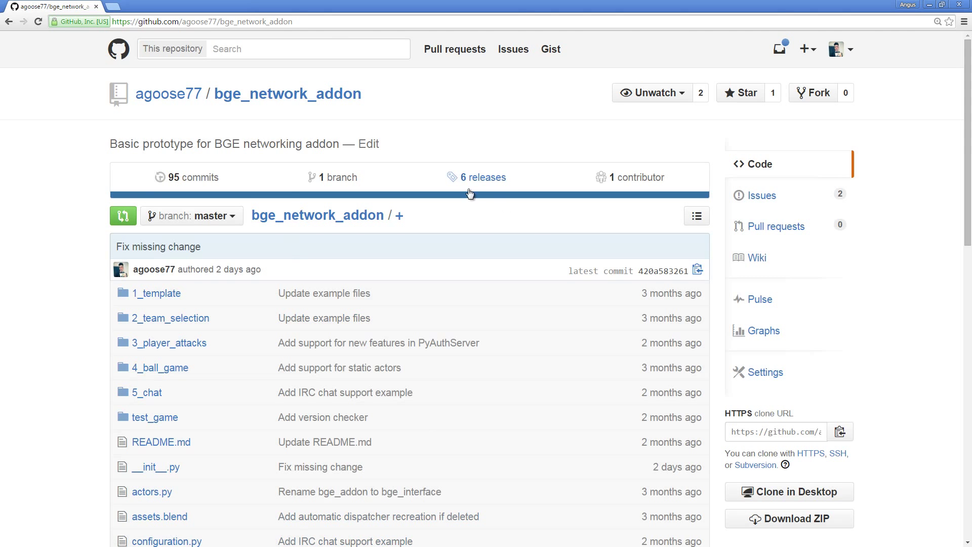
{"action": "left_click", "coordinate": [488, 180]}
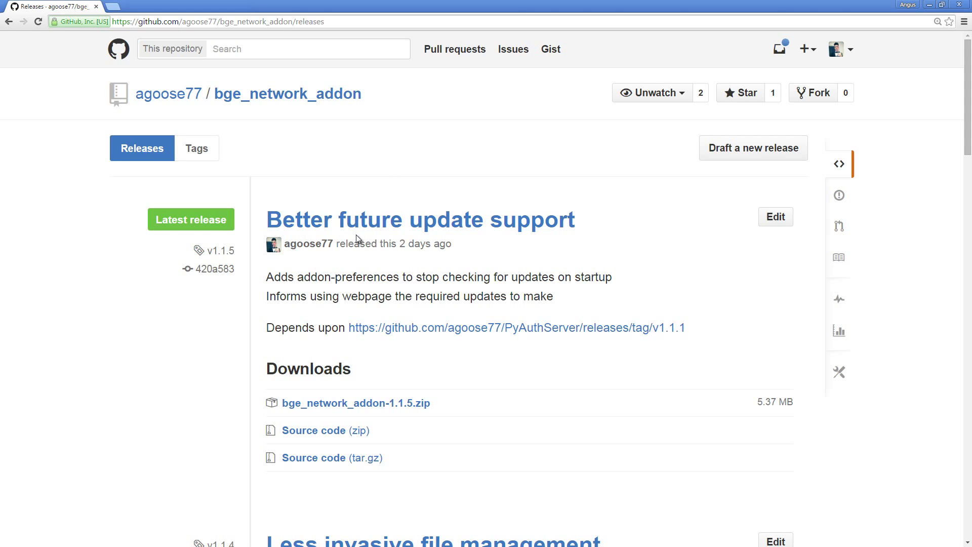
{"action": "left_click", "coordinate": [349, 220]}
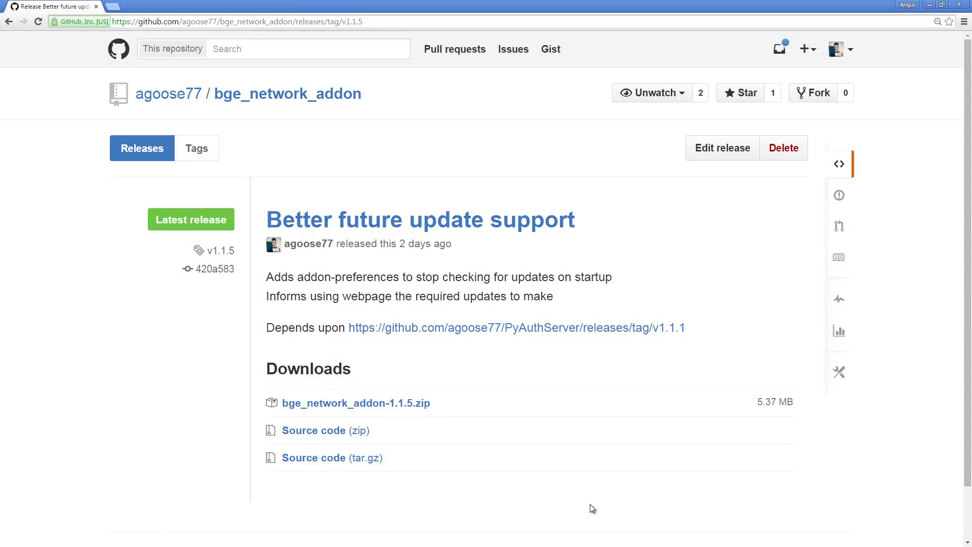
{"action": "left_click", "coordinate": [377, 405]}
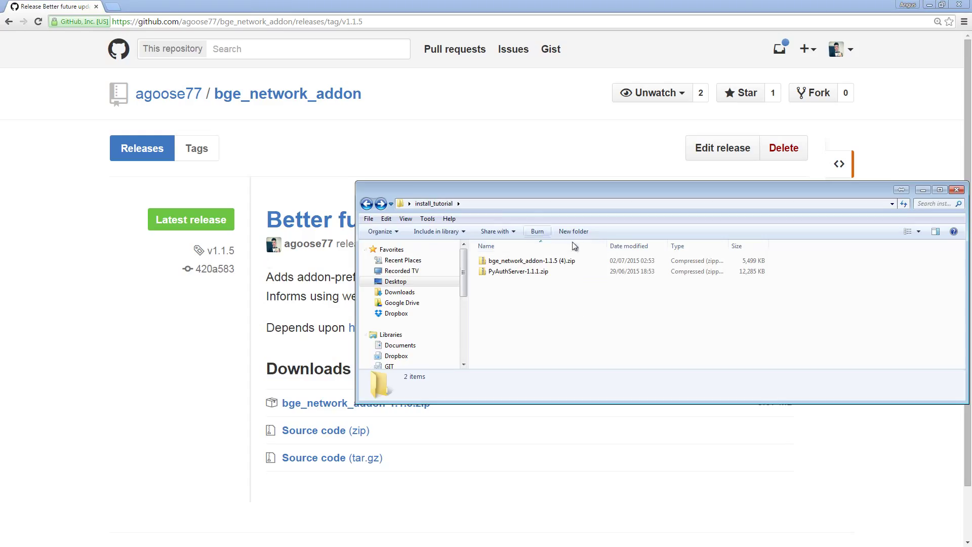
{"action": "left_click", "coordinate": [217, 262]}
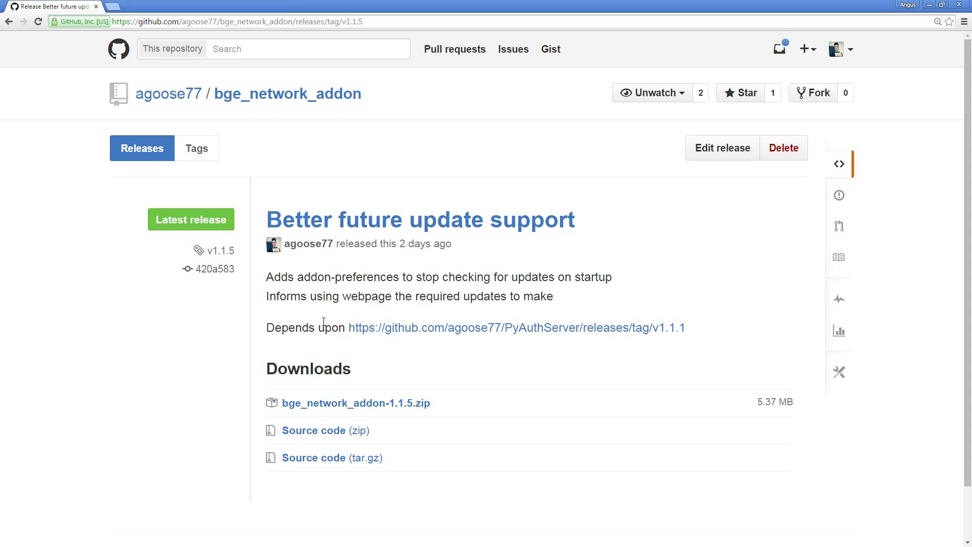
Open the PyAuthServer v1.1.1 release that the add-on depends upon and download its zip source code.
{"action": "left_click_drag", "start_coordinate": [346, 329], "coordinate": [265, 329]}
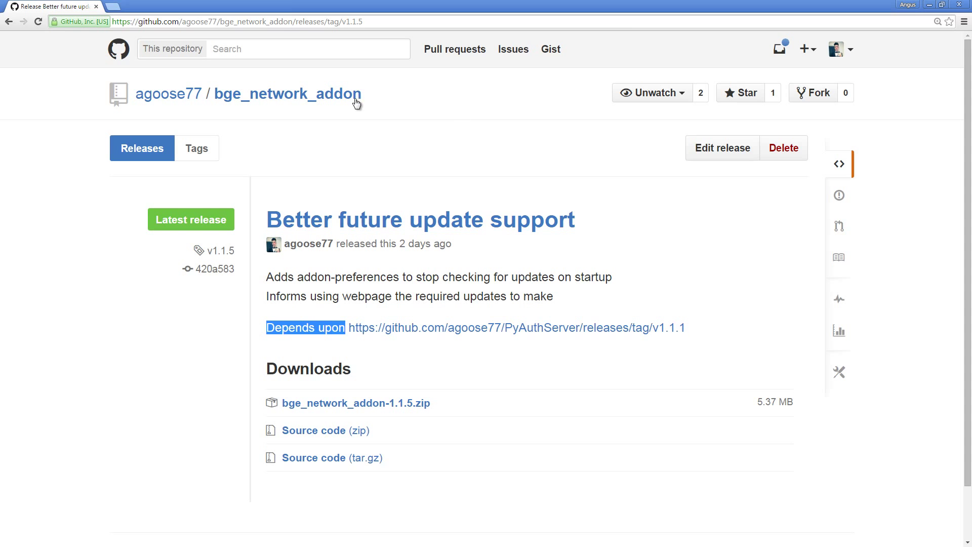
{"action": "scroll", "coordinate": [133, 195], "scroll_direction": "down", "scroll_amount": 2}
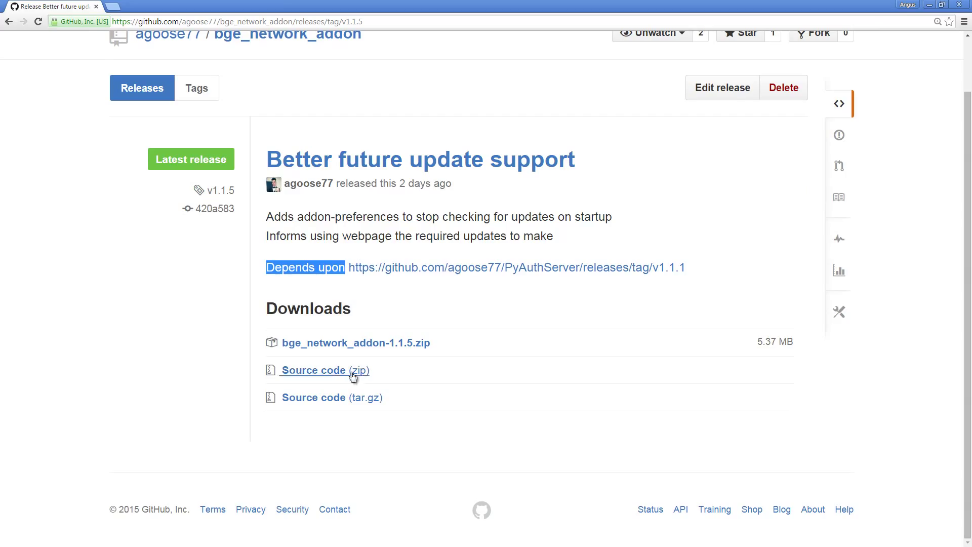
{"action": "left_click", "coordinate": [403, 267]}
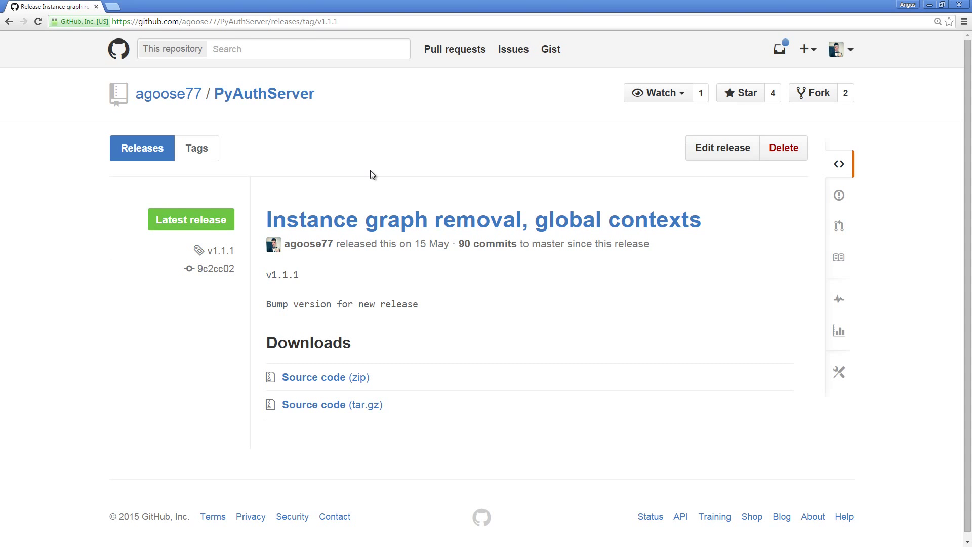
{"action": "left_click", "coordinate": [329, 386]}
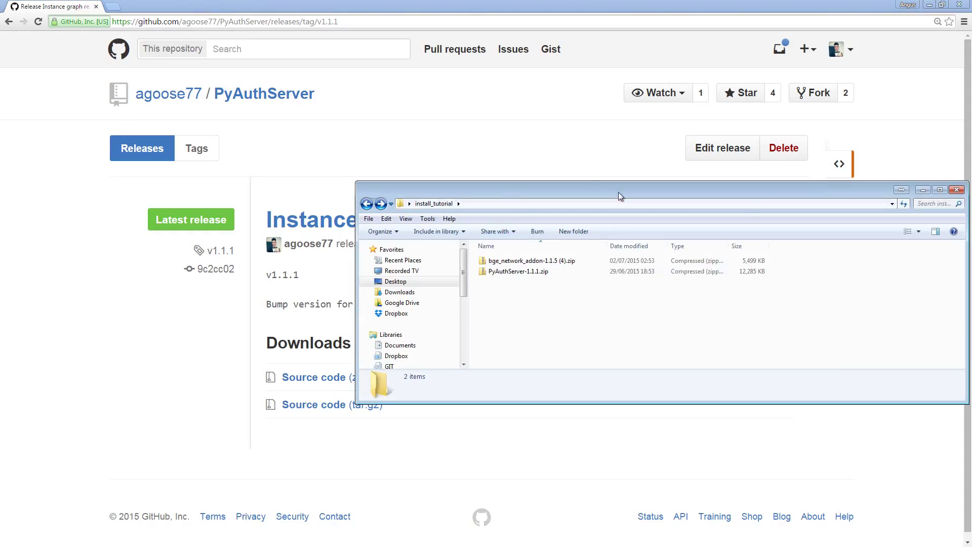
{"action": "left_click", "coordinate": [328, 133]}
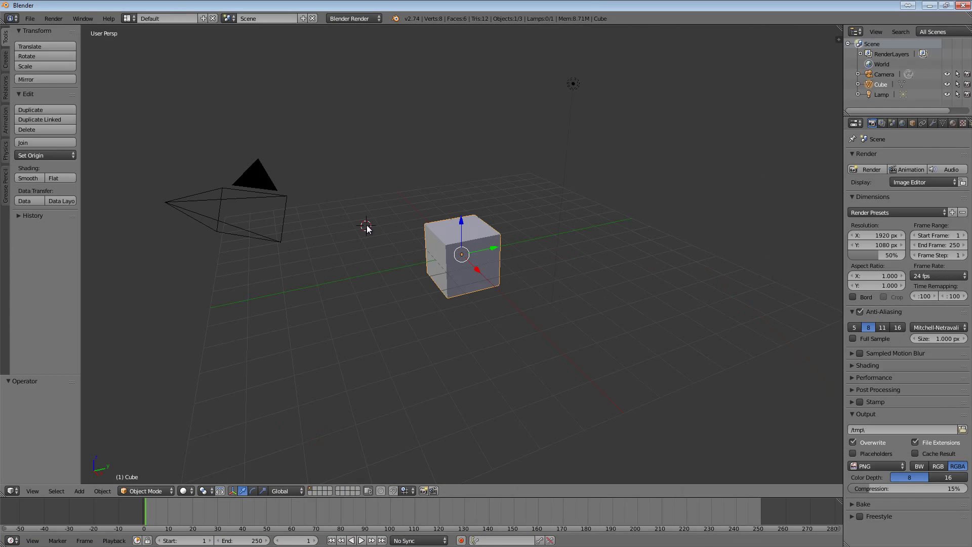
Switch to Blender's Scripting layout and check the Python version and architecture reported in the interactive console.
{"action": "key", "text": "ctrl+Right"}
{"action": "key", "text": "ctrl+Right"}
{"action": "key", "text": "ctrl+Right"}
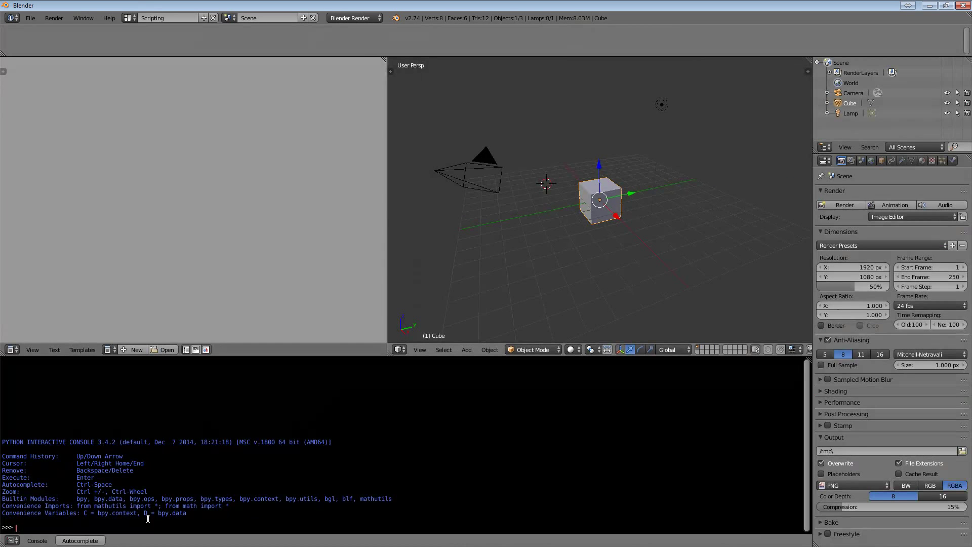
{"action": "left_click_drag", "start_coordinate": [121, 442], "coordinate": [94, 442]}
{"action": "left_click_drag", "start_coordinate": [297, 441], "coordinate": [3, 441]}
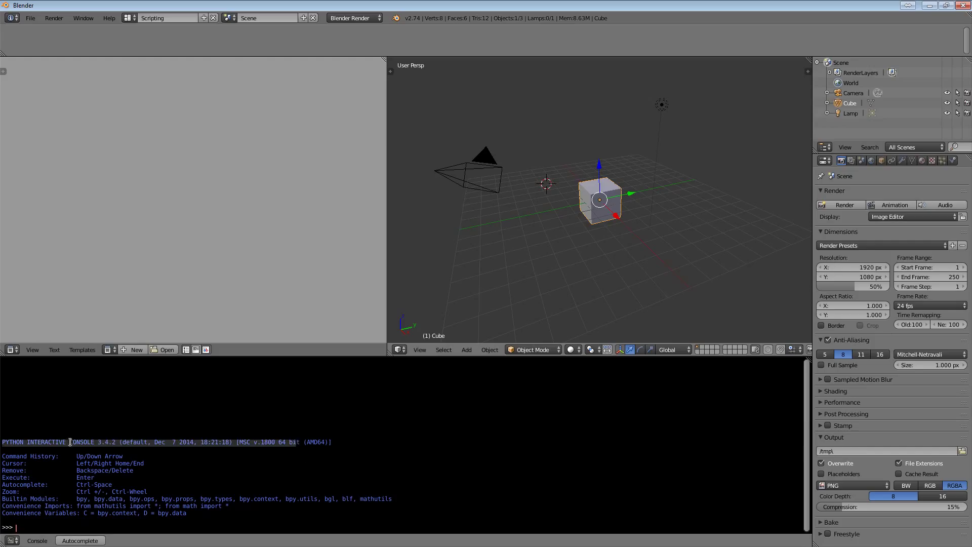
{"action": "left_click_drag", "start_coordinate": [100, 435], "coordinate": [120, 436]}
{"action": "left_click_drag", "start_coordinate": [247, 442], "coordinate": [324, 441]}
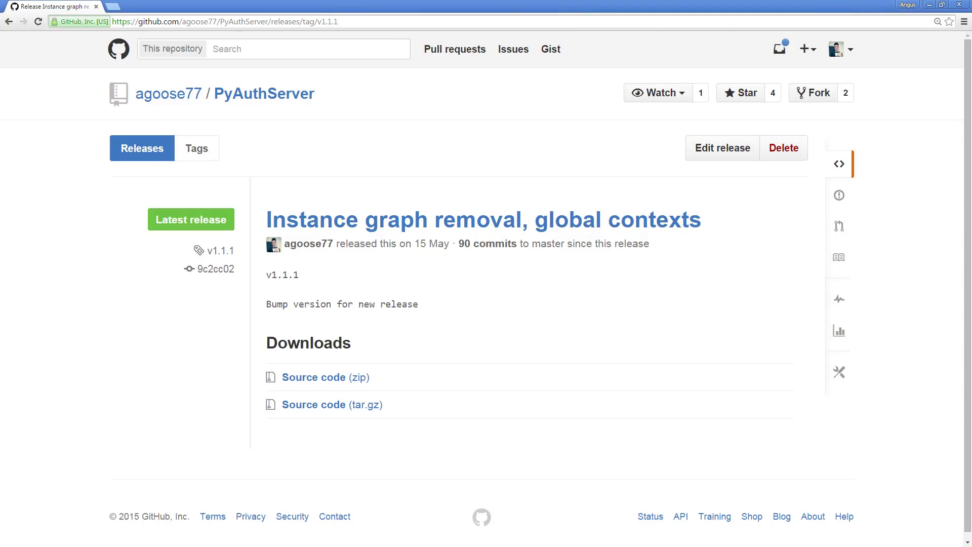
Switch to the install_tutorial folder in the file explorer and extract PyAuthServer-1.1.1.zip there.
{"action": "key", "text": "alt+Tab"}
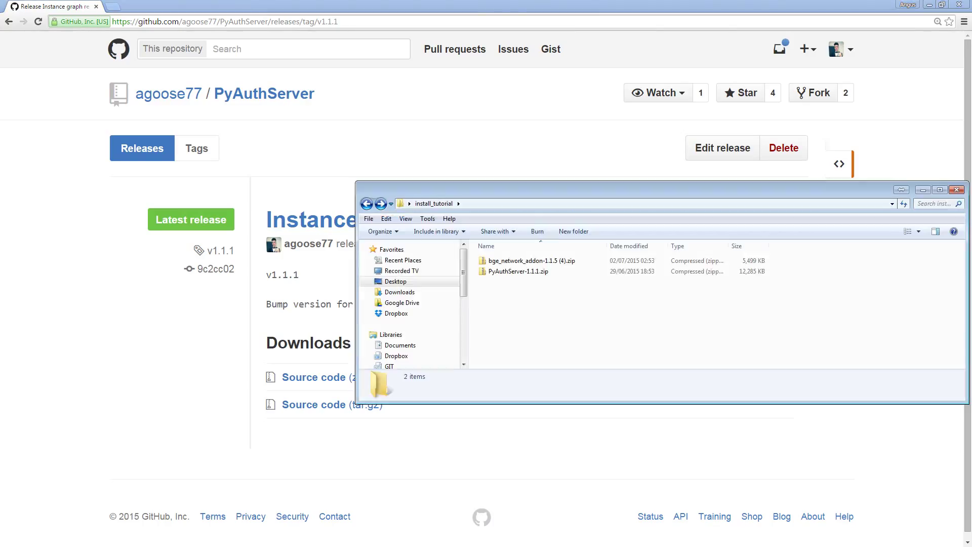
{"action": "right_click", "coordinate": [531, 271]}
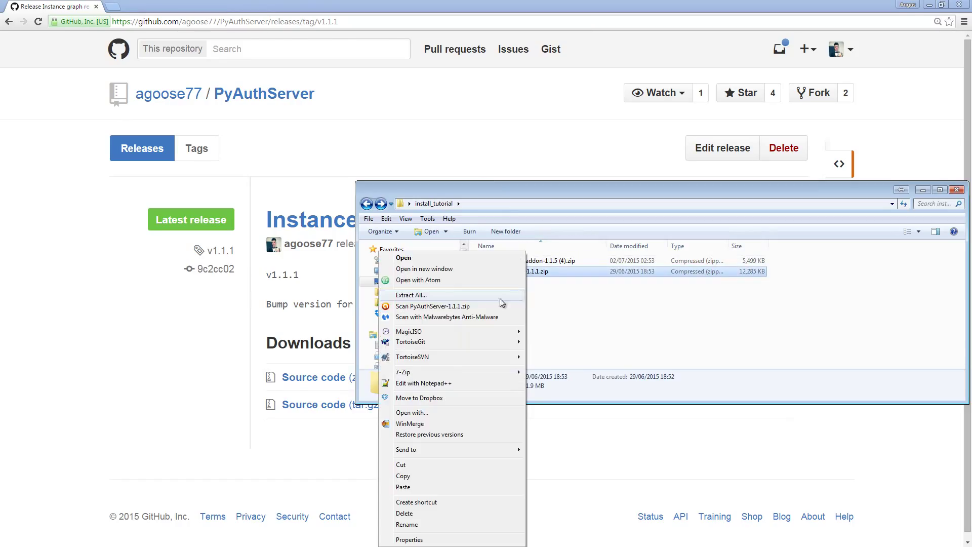
{"action": "left_click", "coordinate": [445, 298]}
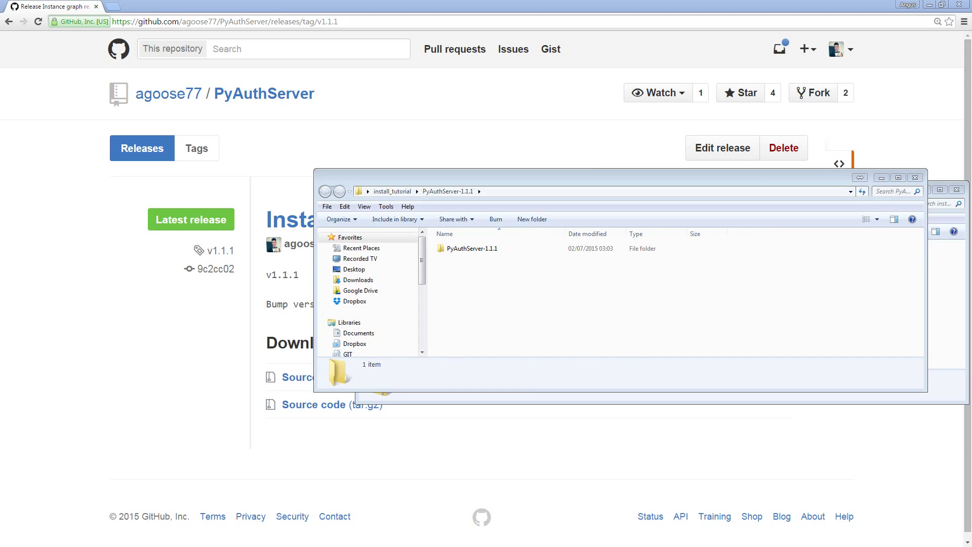
Arrange a command prompt beside the extracted files and copy the path of the inner PyAuthServer-1.1.1 folder.
{"action": "left_click_drag", "start_coordinate": [454, 143], "coordinate": [299, 125]}
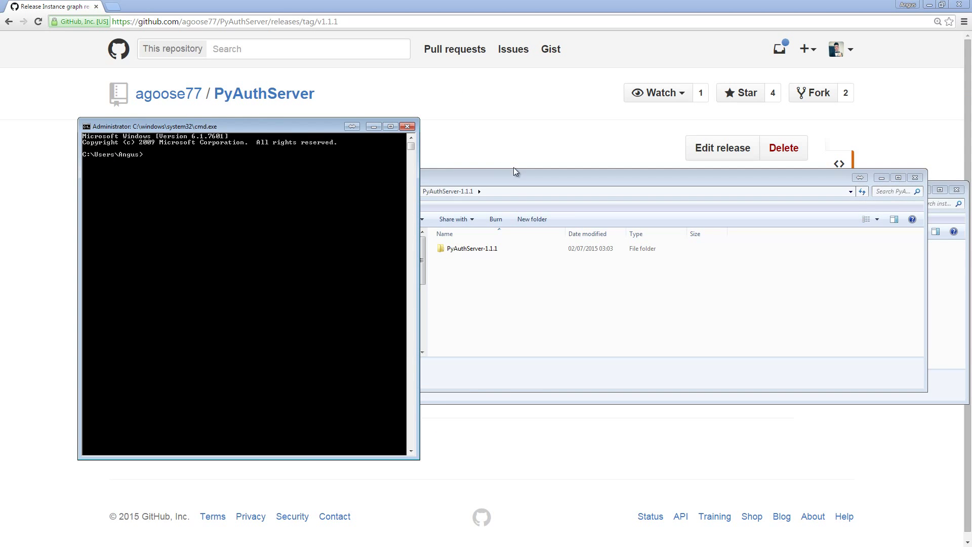
{"action": "left_click_drag", "start_coordinate": [513, 167], "coordinate": [661, 143]}
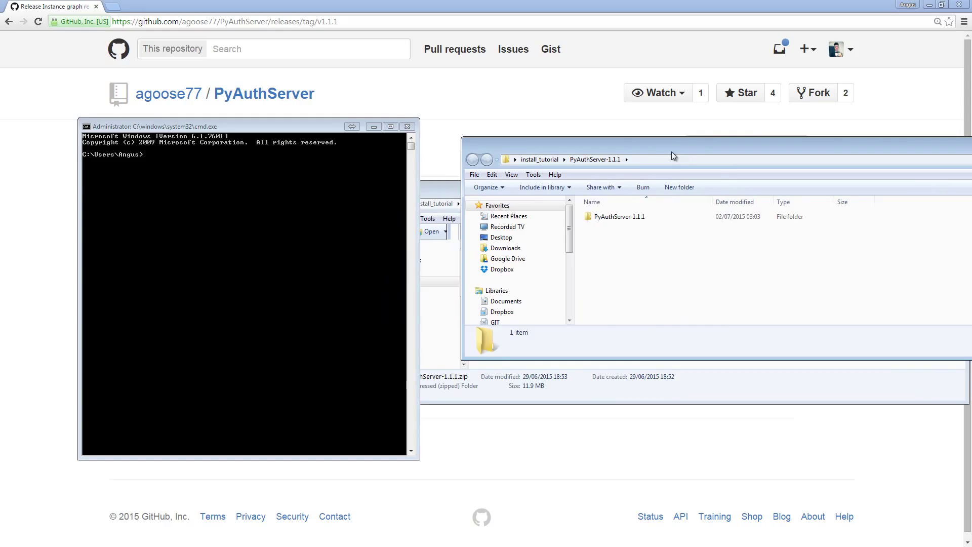
{"action": "double_click", "coordinate": [622, 217]}
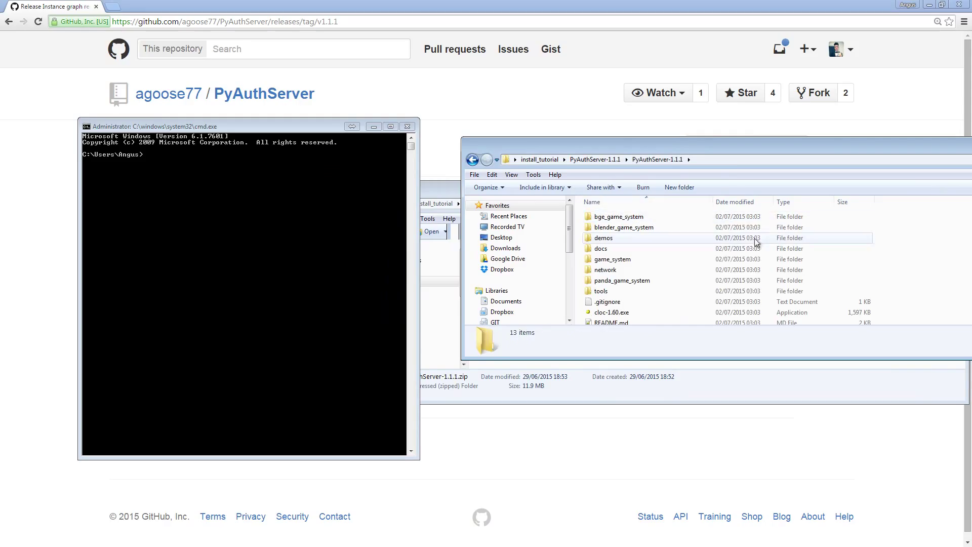
{"action": "left_click", "coordinate": [711, 163]}
{"action": "key", "text": "ctrl+c"}
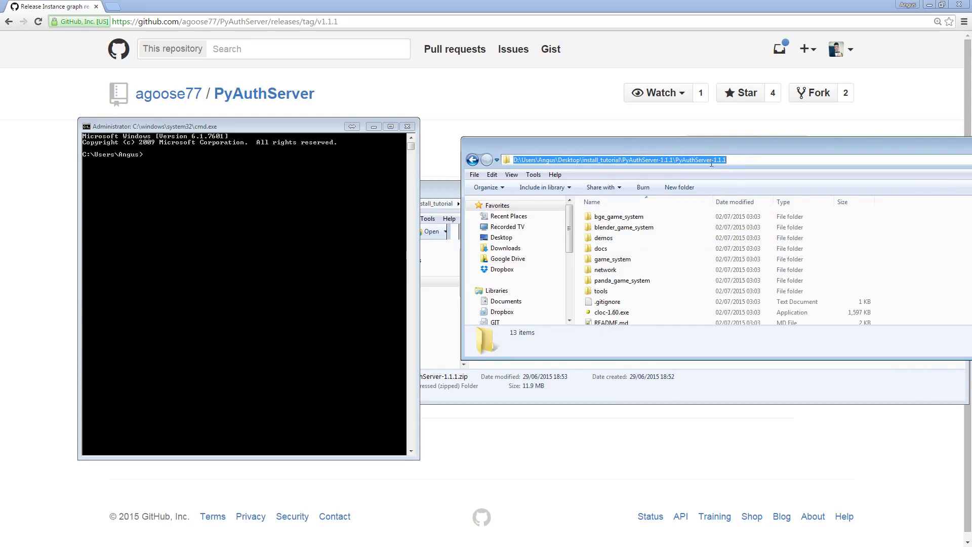
Switch the command prompt to drive D: and change directory to the copied inner PyAuthServer-1.1.1 path.
{"action": "left_click", "coordinate": [295, 166]}
{"action": "right_click", "coordinate": [295, 166]}
{"action": "key", "text": "Escape"}
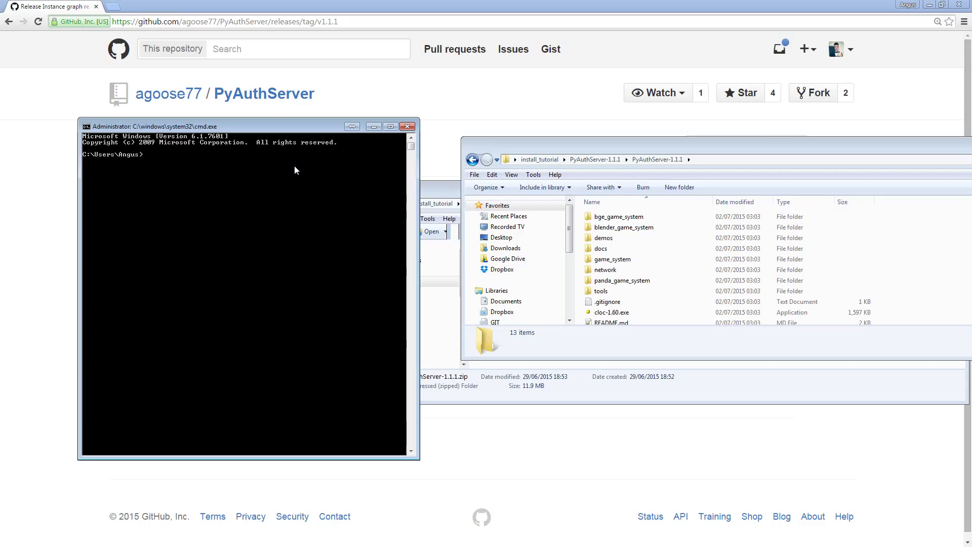
{"action": "type", "text": "D:"}
{"action": "key", "text": "Return"}
{"action": "type", "text": "cd"}
{"action": "right_click", "coordinate": [295, 169]}
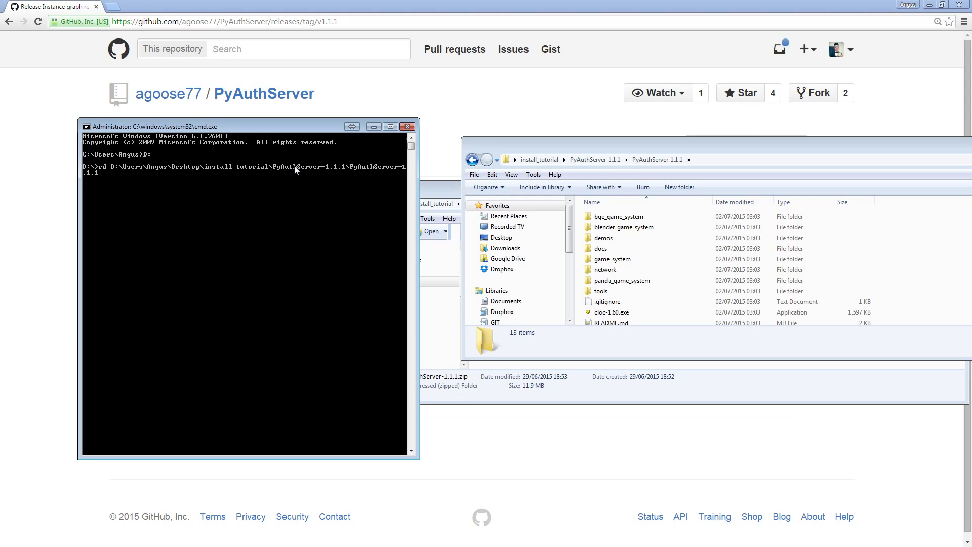
{"action": "key", "text": "Return"}
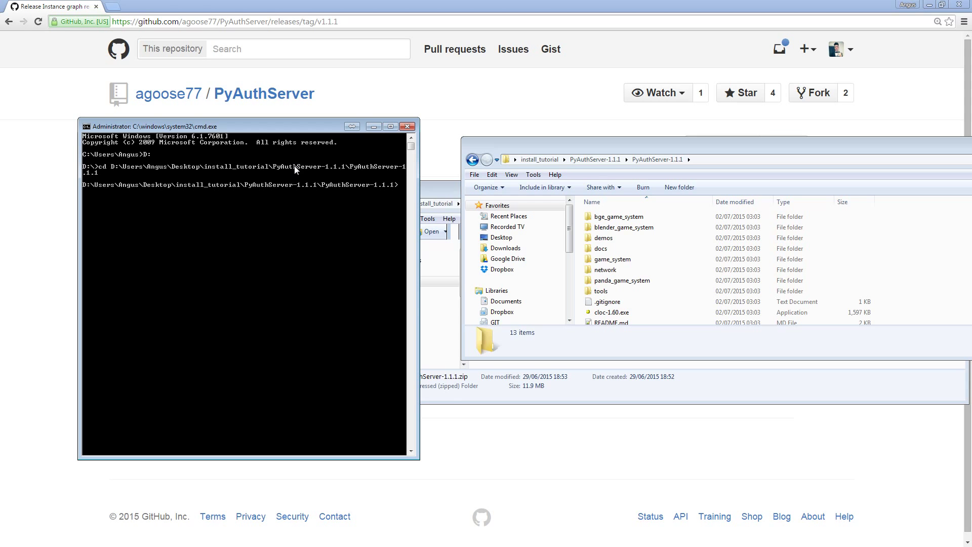
Install the PyAuthServer package by running "python setup.py install" in the command prompt.
{"action": "left_click_drag", "start_coordinate": [628, 217], "coordinate": [650, 217]}
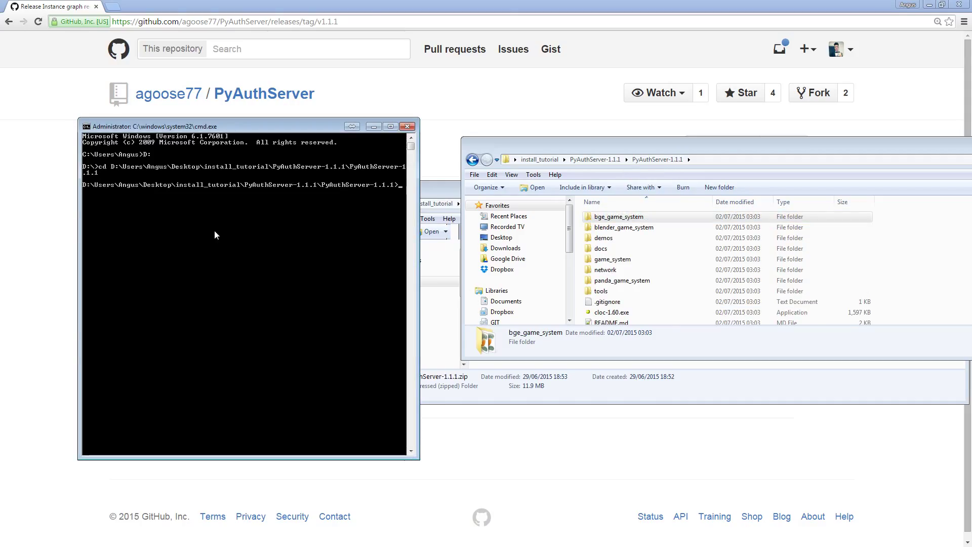
{"action": "type", "text": "python"}
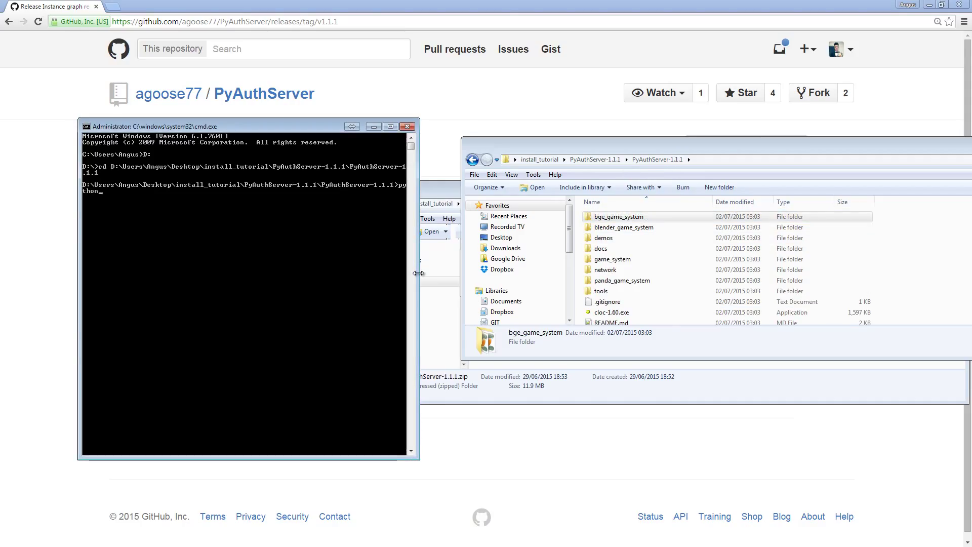
{"action": "type", "text": " insta"}
{"action": "key", "text": "BackSpace"}
{"action": "key", "text": "BackSpace"}
{"action": "type", "text": "setup.yp"}
{"action": "key", "text": "BackSpace"}
{"action": "key", "text": "BackSpace"}
{"action": "type", "text": "p"}
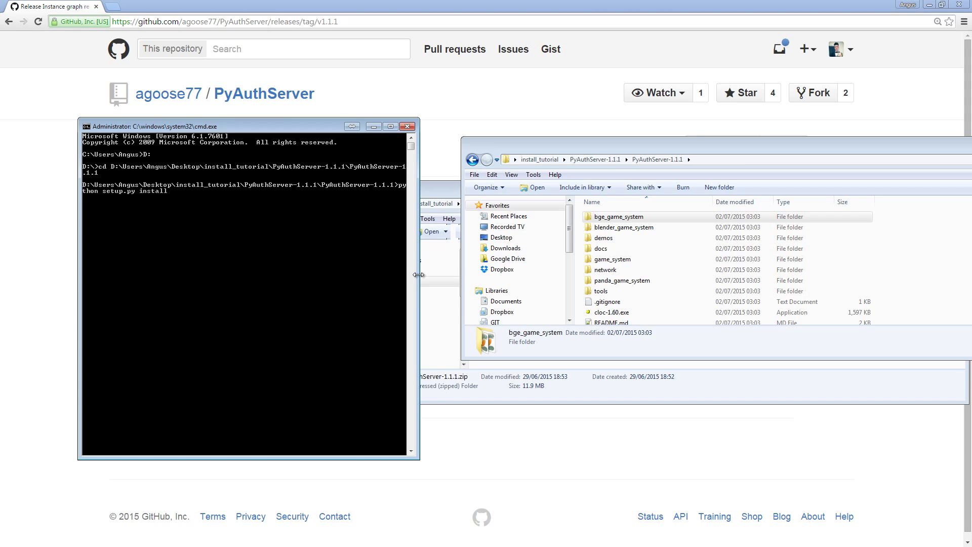
{"action": "key", "text": "Return"}
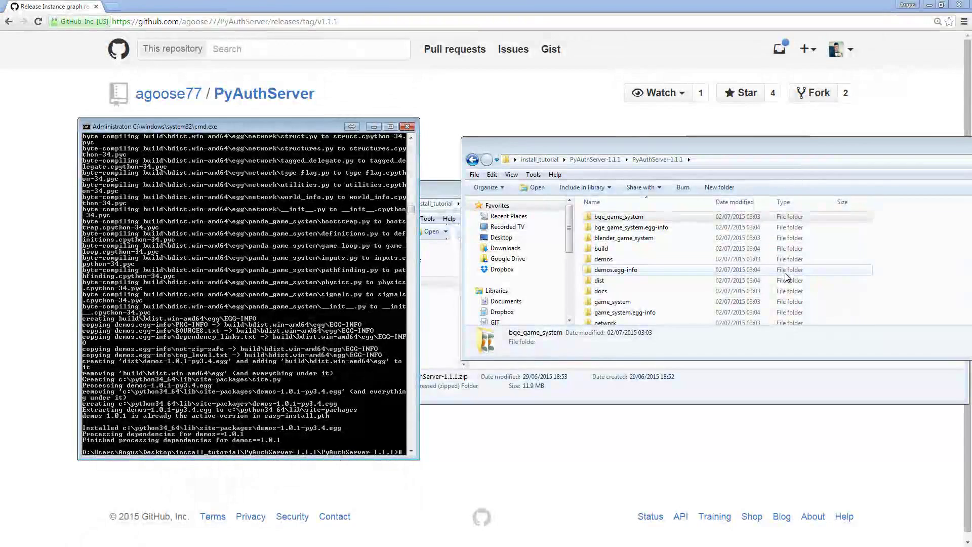
Start Python in the command prompt, test the installation with "import network", and close the prompt.
{"action": "type", "text": "ytho"}
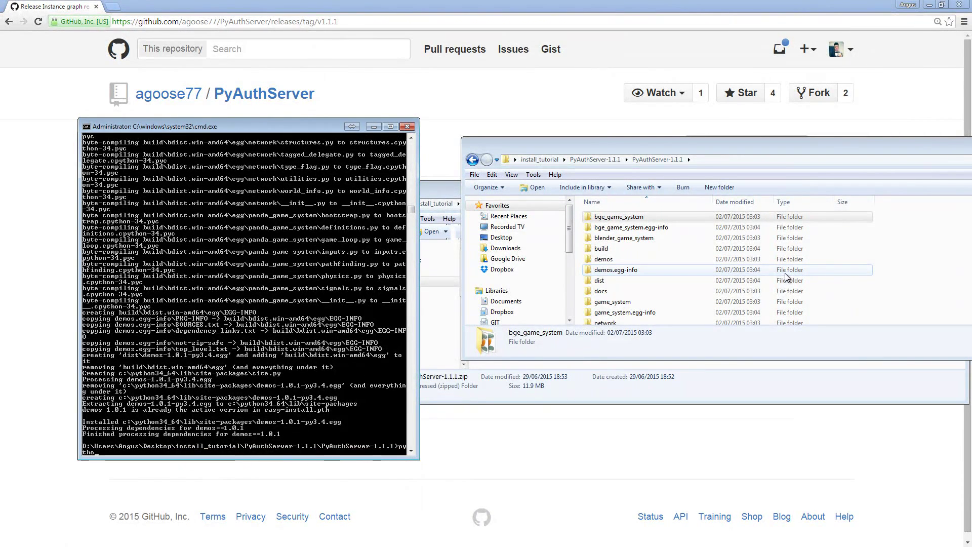
{"action": "type", "text": "n"}
{"action": "key", "text": "Return"}
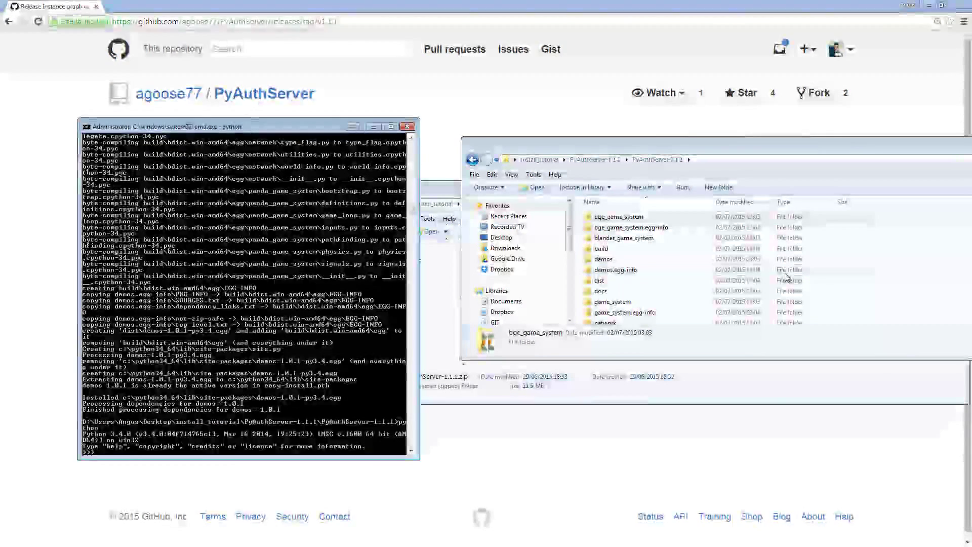
{"action": "type", "text": "import network"}
{"action": "key", "text": "Return"}
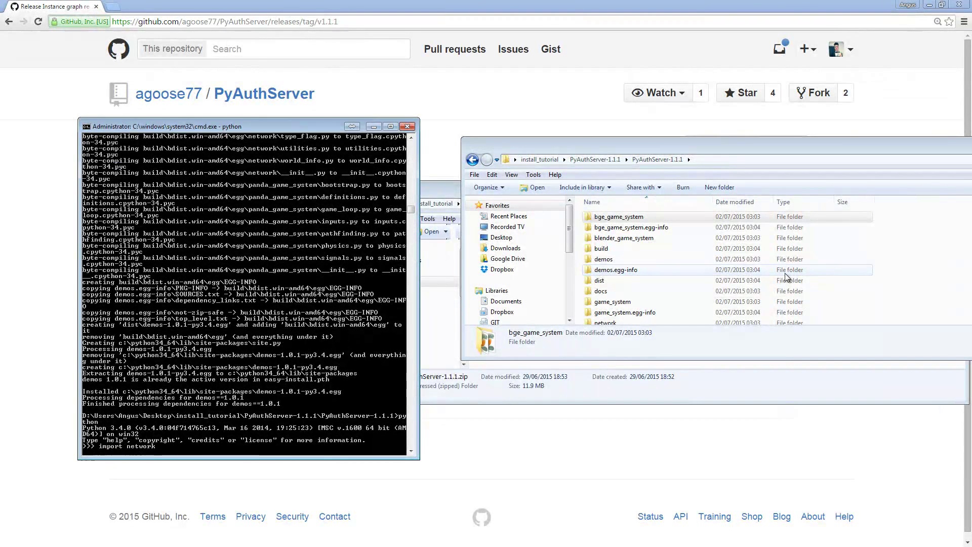
{"action": "left_click_drag", "start_coordinate": [166, 454], "coordinate": [82, 242]}
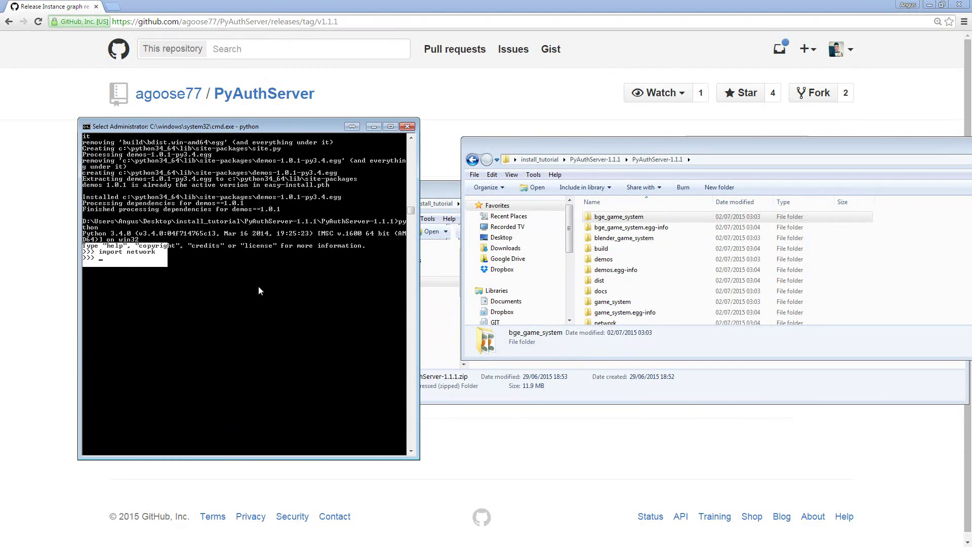
{"action": "left_click", "coordinate": [407, 126]}
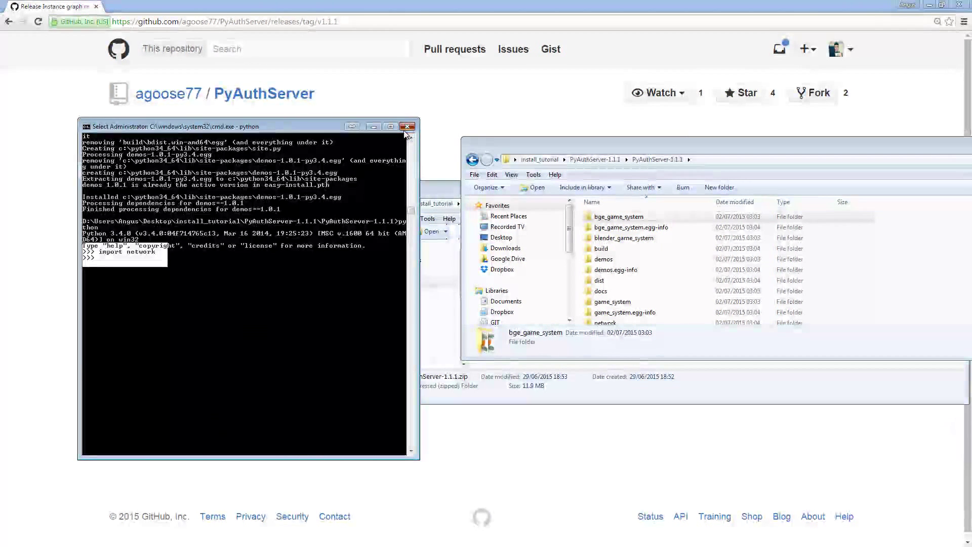
Delete the extracted PyAuthServer-1.1.1 folder from install_tutorial and extract PyAuthServer-1.1.1.zip again.
{"action": "key", "text": "BackSpace"}
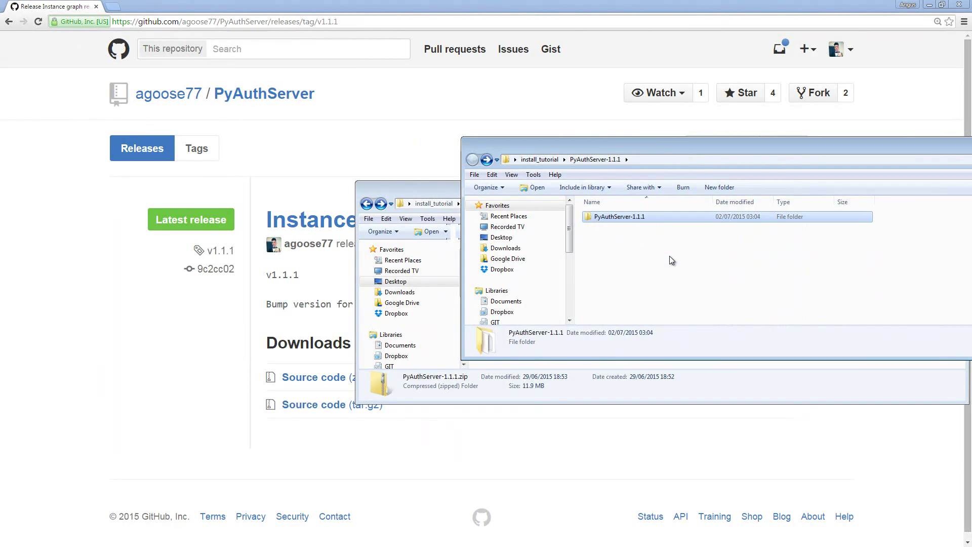
{"action": "left_click", "coordinate": [539, 159]}
{"action": "key", "text": "Delete"}
{"action": "right_click", "coordinate": [650, 227]}
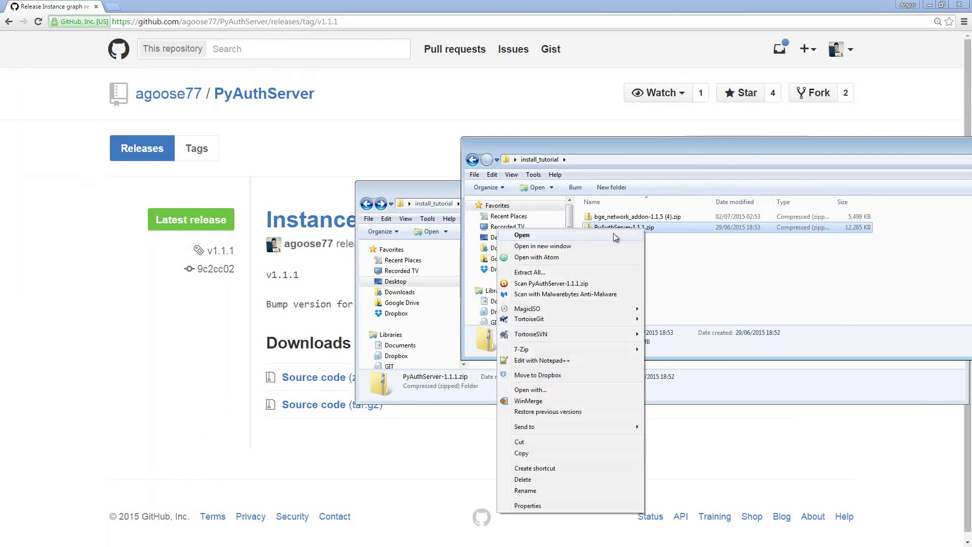
{"action": "left_click", "coordinate": [556, 271]}
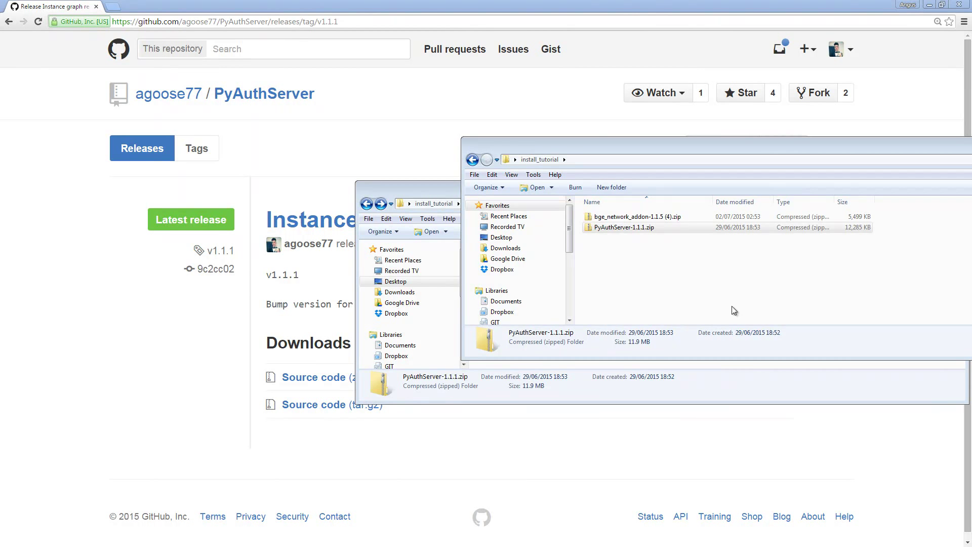
Open the inner PyAuthServer-1.1.1 folder in a separate window and copy its game_system, network and bge_game_system folders.
{"action": "left_click", "coordinate": [645, 233]}
{"action": "double_click", "coordinate": [647, 237]}
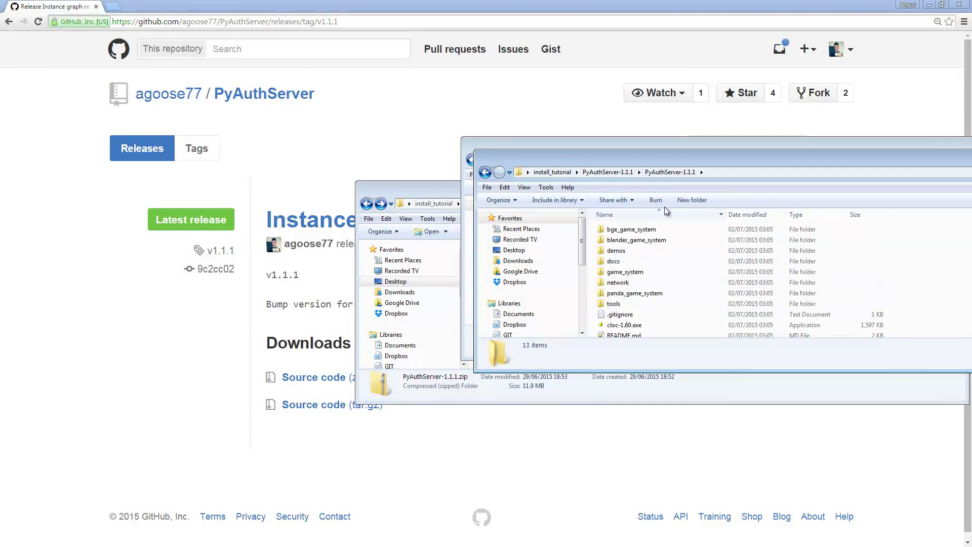
{"action": "left_click_drag", "start_coordinate": [659, 155], "coordinate": [370, 83]}
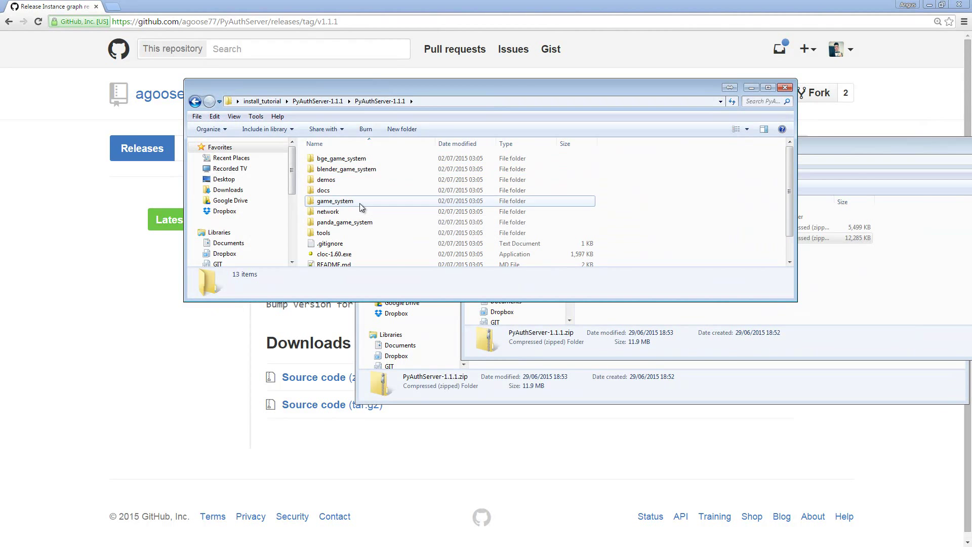
{"action": "left_click", "coordinate": [342, 201]}
{"action": "left_click", "coordinate": [329, 211], "text": "ctrl"}
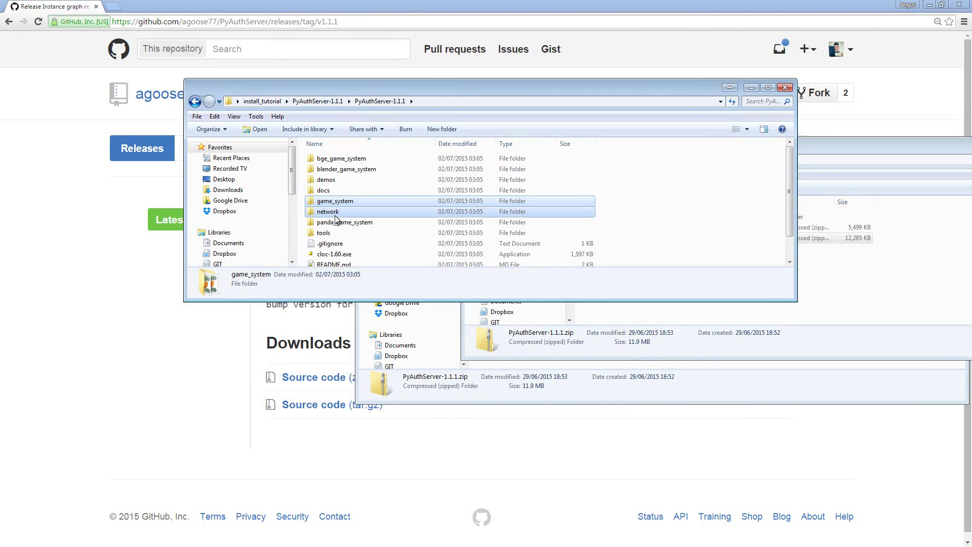
{"action": "left_click", "coordinate": [349, 159], "text": "ctrl"}
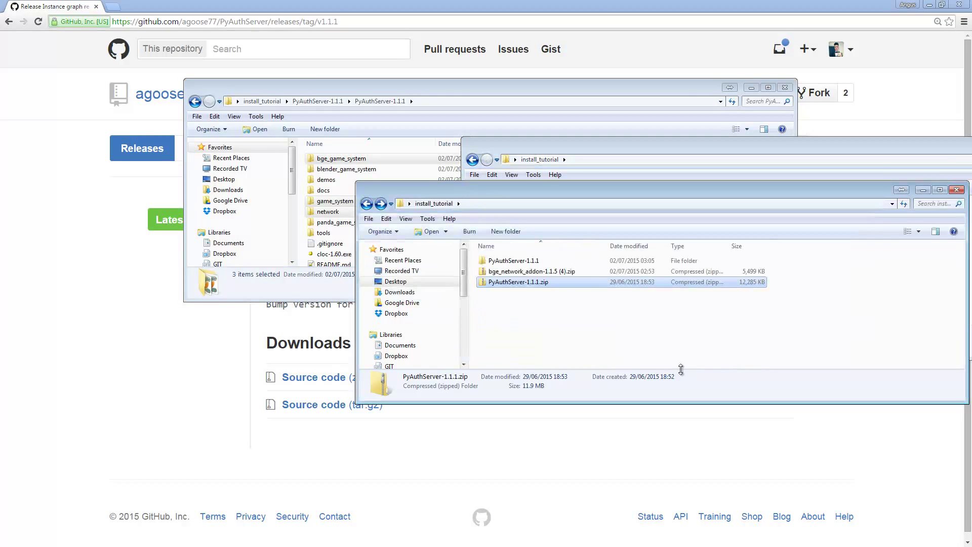
Browse to C:\Program Files\Blender Foundation in the other install_tutorial window.
{"action": "scroll", "coordinate": [418, 327], "scroll_direction": "down", "scroll_amount": 5}
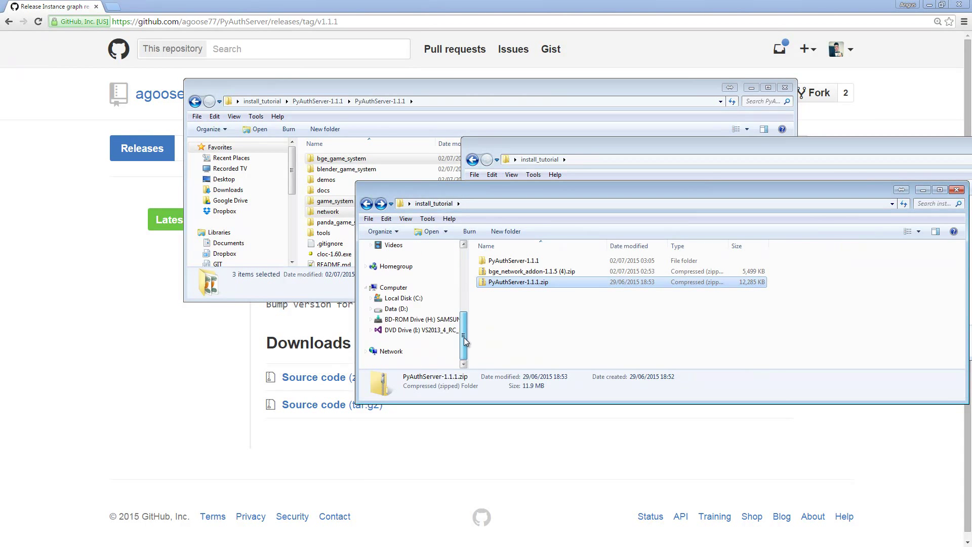
{"action": "left_click_drag", "start_coordinate": [464, 338], "coordinate": [459, 295]}
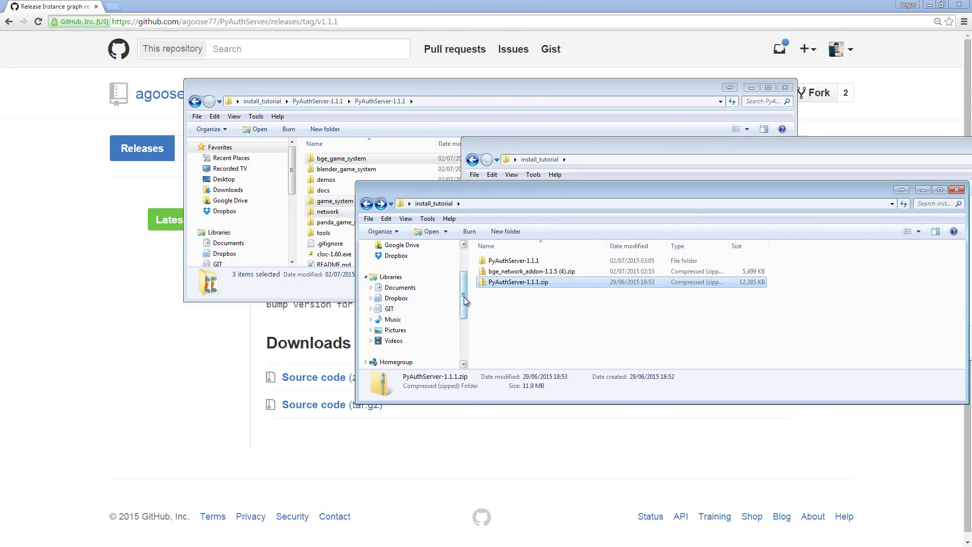
{"action": "left_click_drag", "start_coordinate": [463, 297], "coordinate": [463, 335]}
{"action": "left_click", "coordinate": [403, 297]}
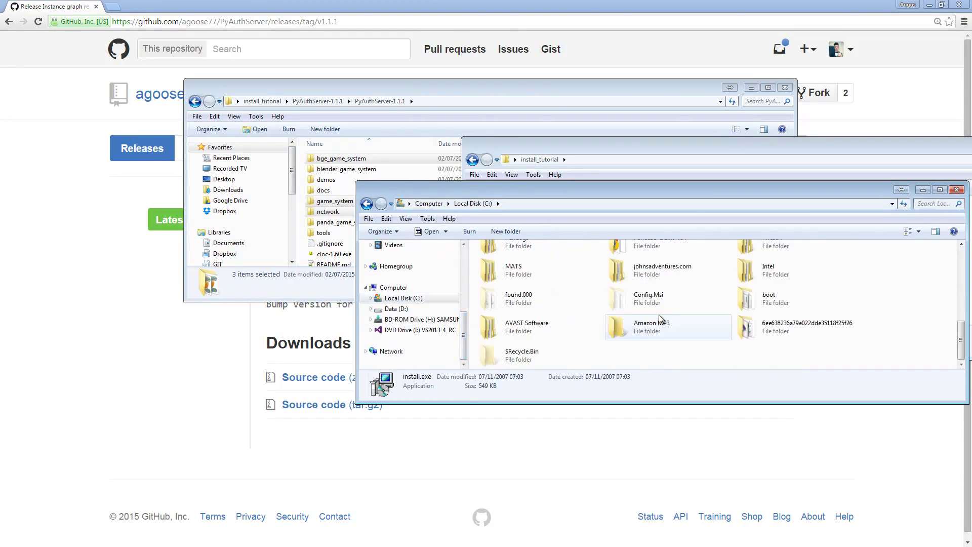
{"action": "scroll", "coordinate": [673, 304], "scroll_direction": "up", "scroll_amount": 2}
{"action": "left_click", "coordinate": [669, 283]}
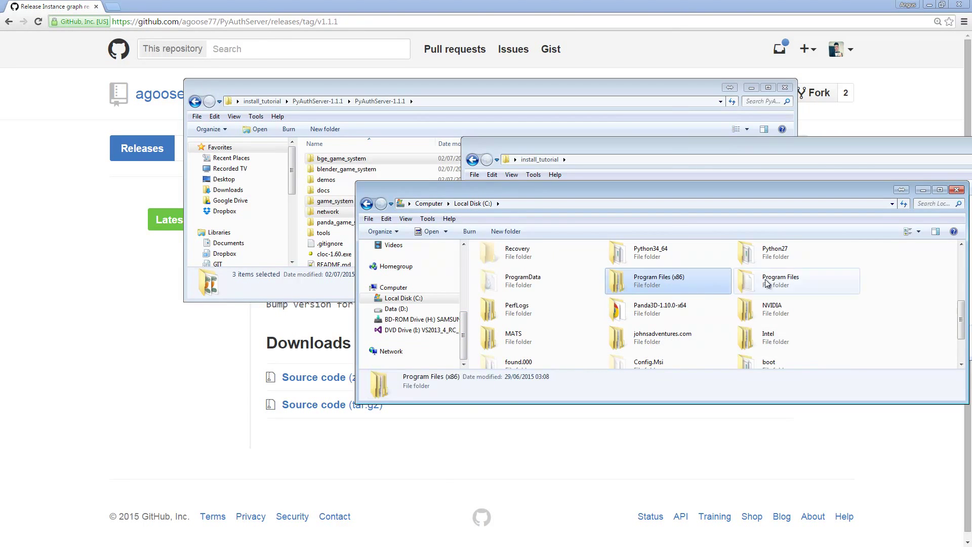
{"action": "double_click", "coordinate": [767, 283]}
{"action": "double_click", "coordinate": [529, 329]}
Open Blender\2.74\python\lib\site-packages and paste the copied library folders there.
{"action": "left_click", "coordinate": [518, 262]}
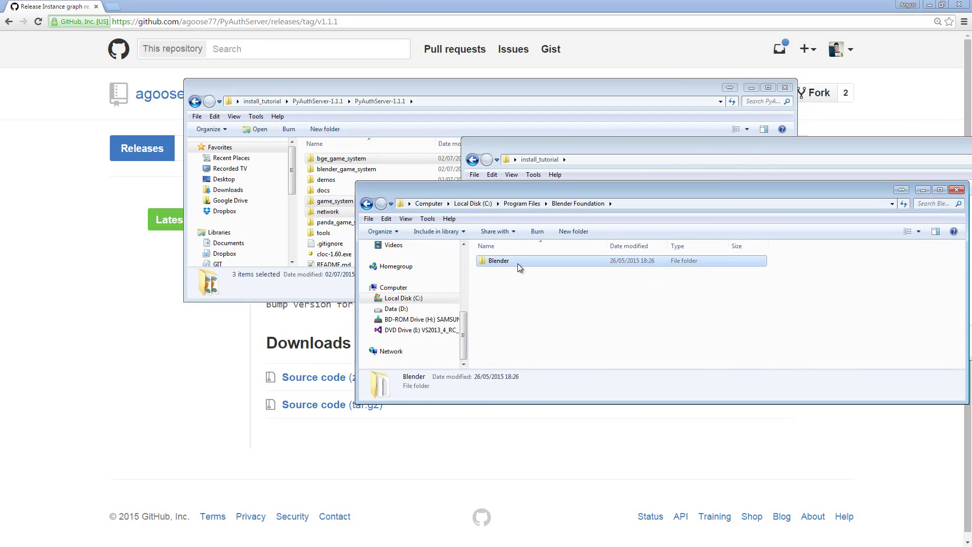
{"action": "double_click", "coordinate": [518, 263]}
{"action": "double_click", "coordinate": [508, 342]}
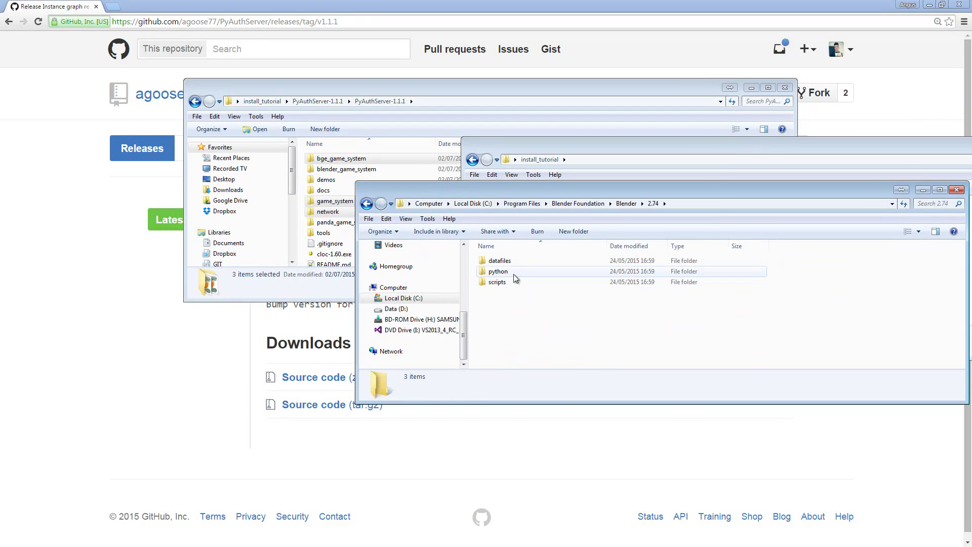
{"action": "double_click", "coordinate": [513, 274]}
{"action": "double_click", "coordinate": [526, 264]}
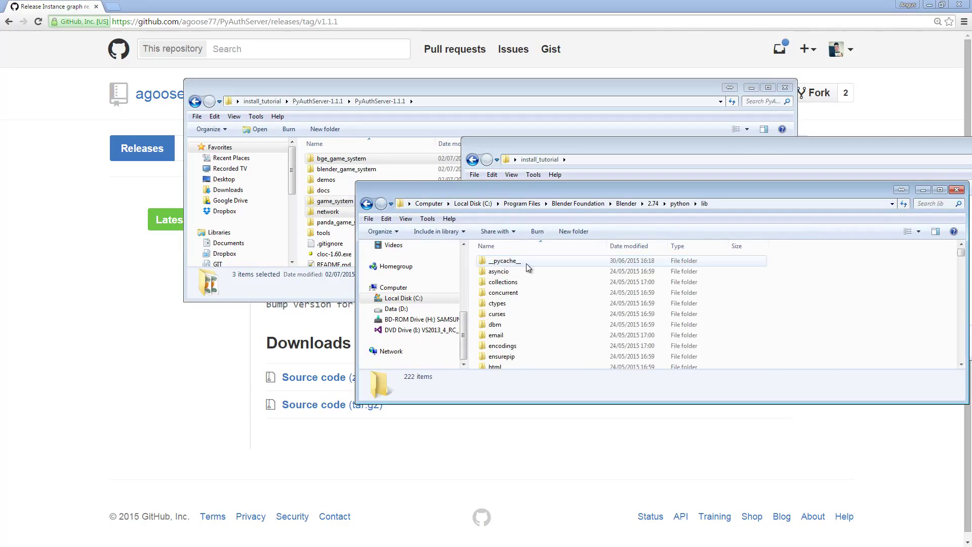
{"action": "scroll", "coordinate": [526, 277], "scroll_direction": "down", "scroll_amount": 7}
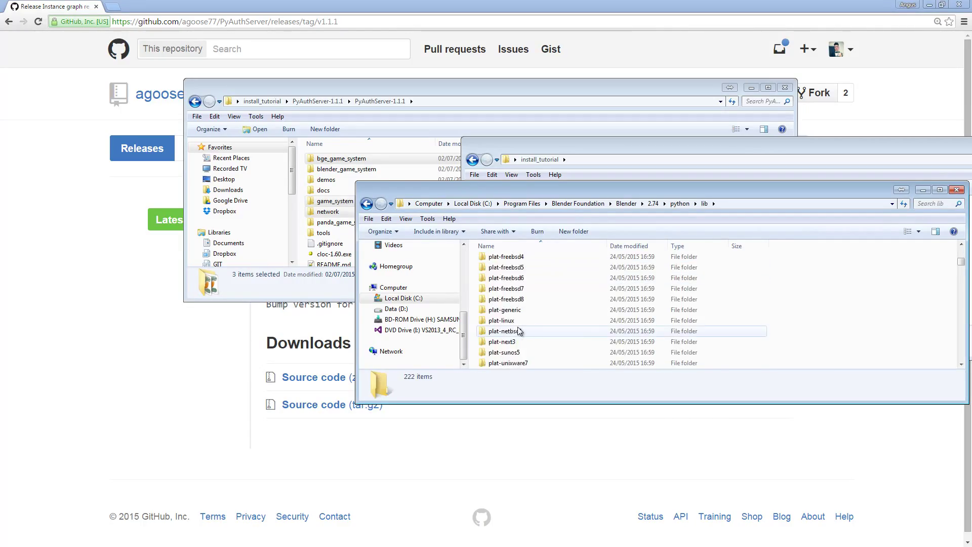
{"action": "scroll", "coordinate": [519, 331], "scroll_direction": "down", "scroll_amount": 3}
{"action": "double_click", "coordinate": [508, 257]}
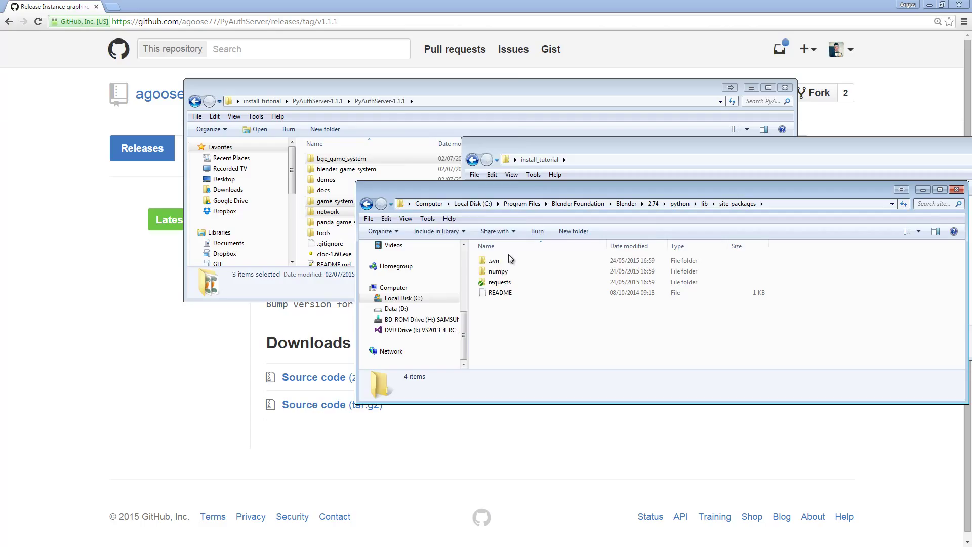
{"action": "right_click", "coordinate": [521, 336]}
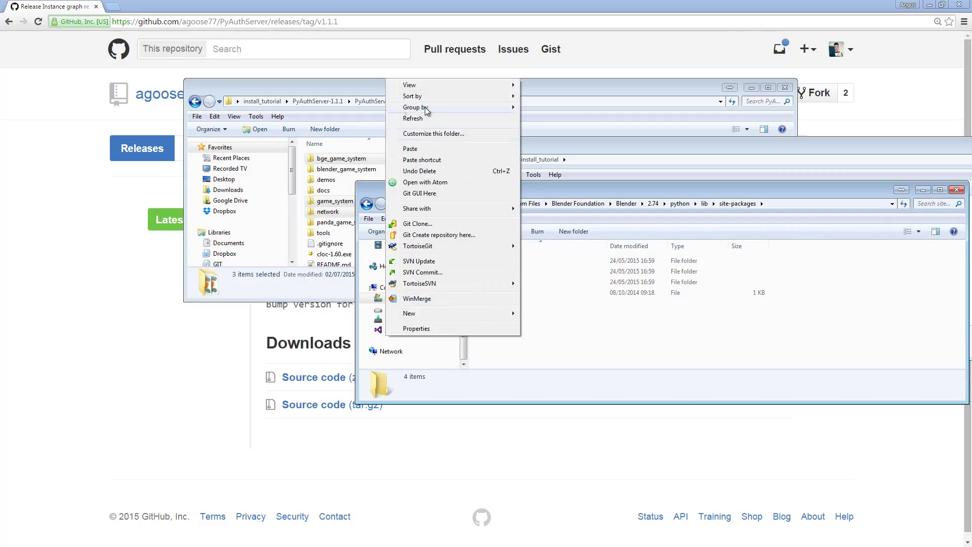
{"action": "left_click", "coordinate": [411, 150]}
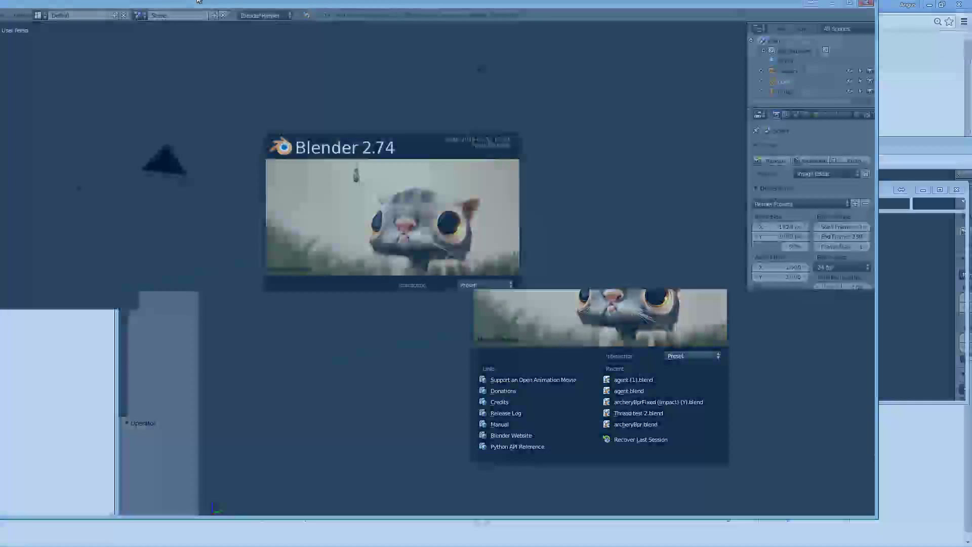
Switch Blender to the Scripting layout and test the library by running "import network" in its Python console.
{"action": "key", "text": "ctrl+Right"}
{"action": "key", "text": "ctrl+Right"}
{"action": "key", "text": "ctrl+Right"}
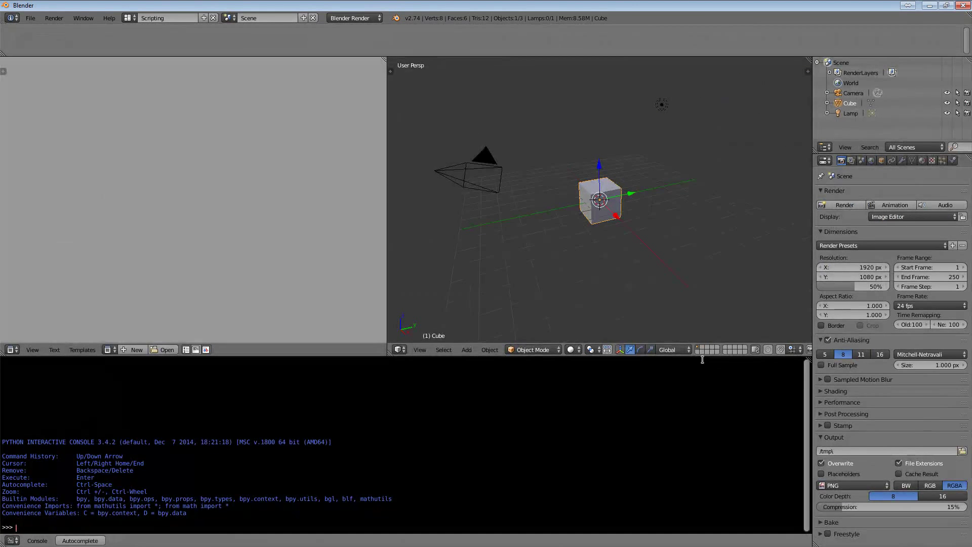
{"action": "type", "text": "import network"}
{"action": "key", "text": "Return"}
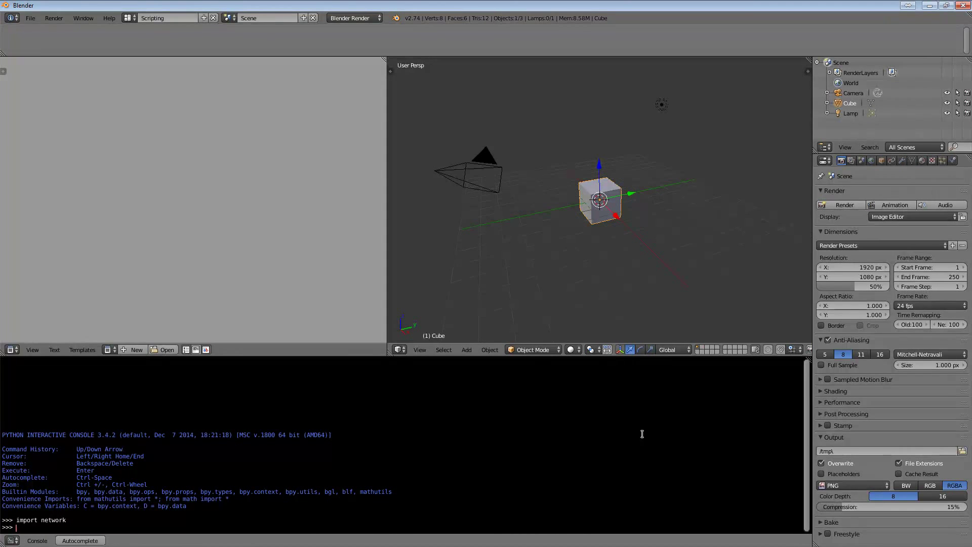
{"action": "left_click_drag", "start_coordinate": [92, 519], "coordinate": [12, 509]}
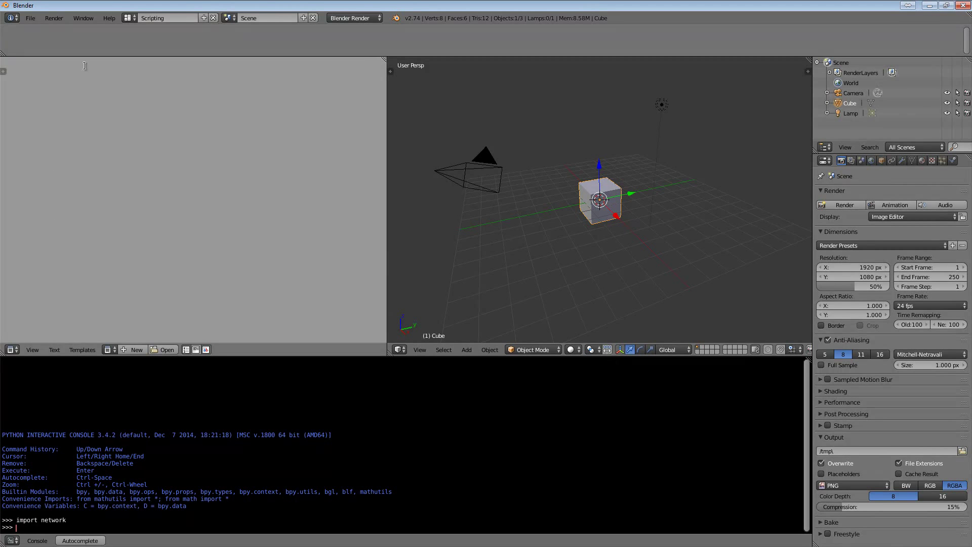
Open the User Preferences and bring up the file browser for installing an add-on from a file.
{"action": "left_click", "coordinate": [30, 18]}
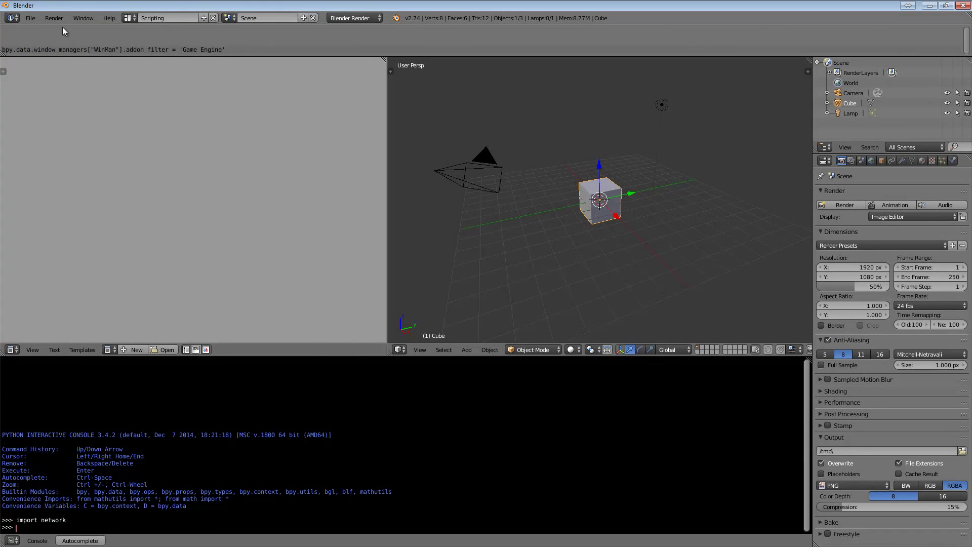
{"action": "left_click", "coordinate": [30, 18]}
{"action": "left_click", "coordinate": [75, 130]}
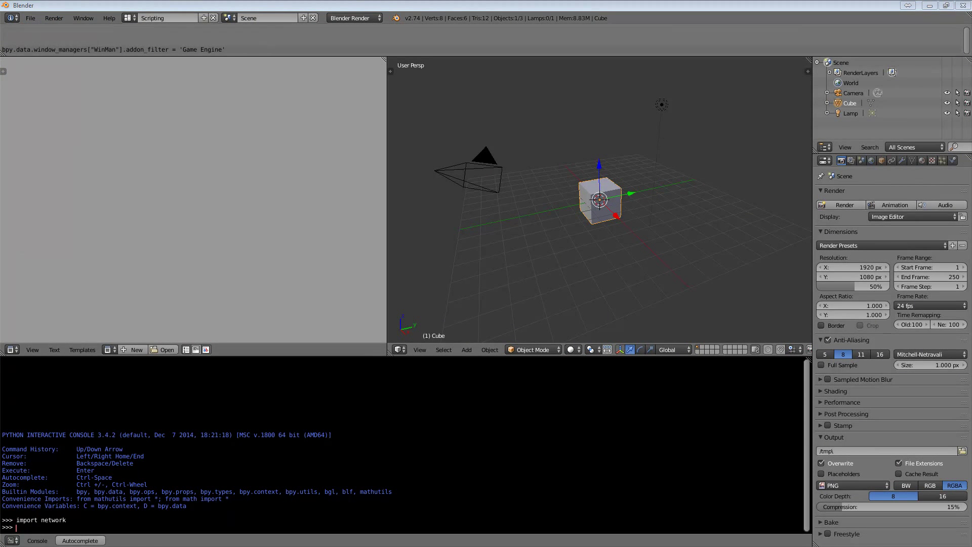
{"action": "left_click", "coordinate": [199, 261]}
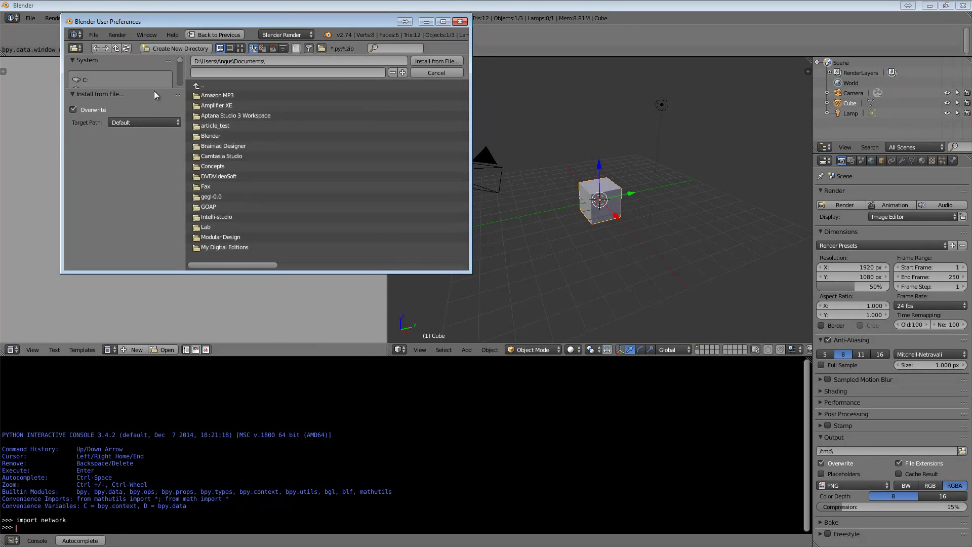
Install the add-on from bge_network_addon-1.1.5 (4).zip in the Desktop's install_tutorial folder.
{"action": "left_click_drag", "start_coordinate": [153, 88], "coordinate": [129, 216]}
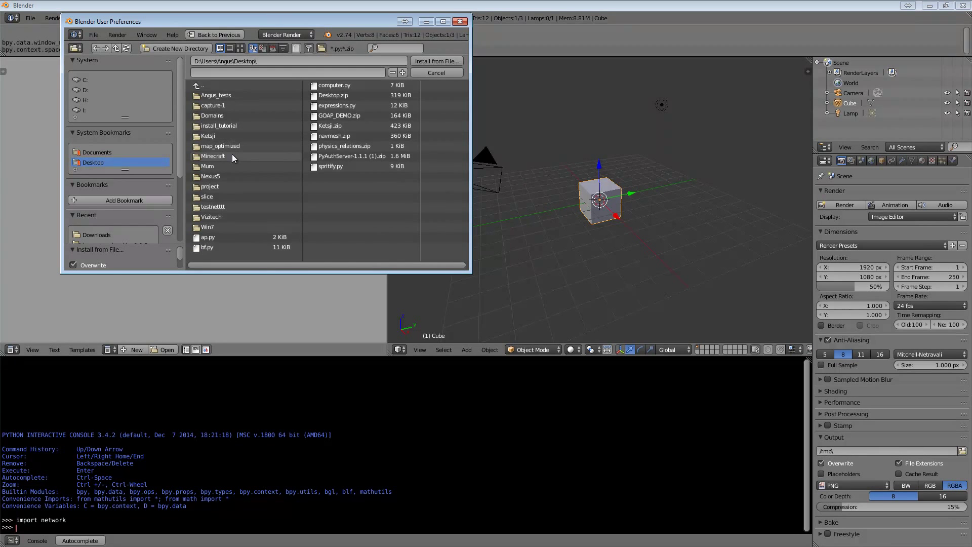
{"action": "left_click", "coordinate": [212, 126]}
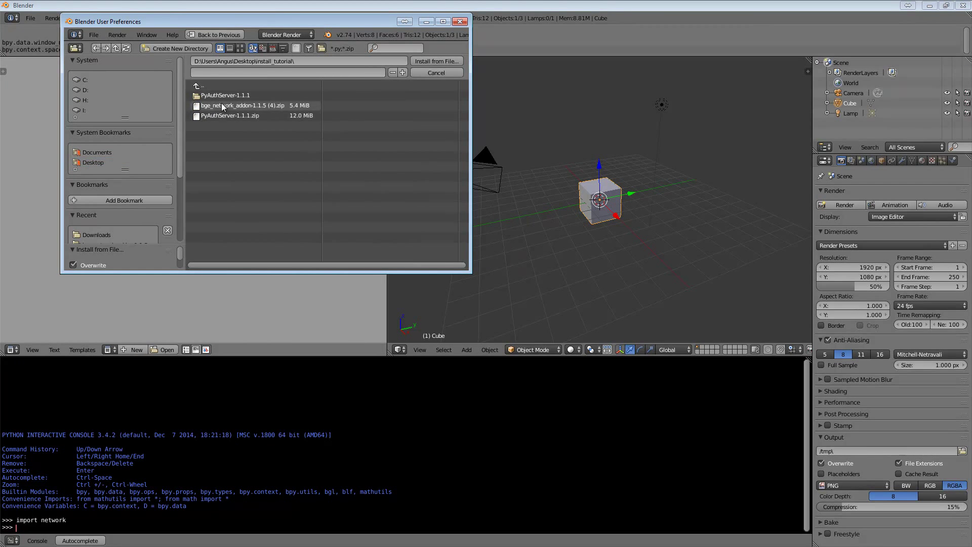
{"action": "left_click", "coordinate": [213, 112]}
{"action": "left_click", "coordinate": [213, 108]}
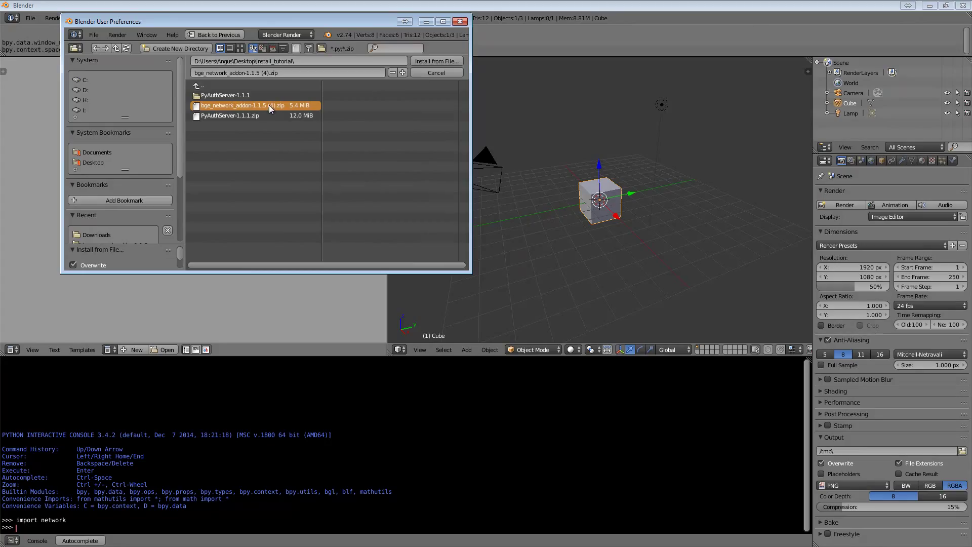
{"action": "left_click", "coordinate": [437, 61]}
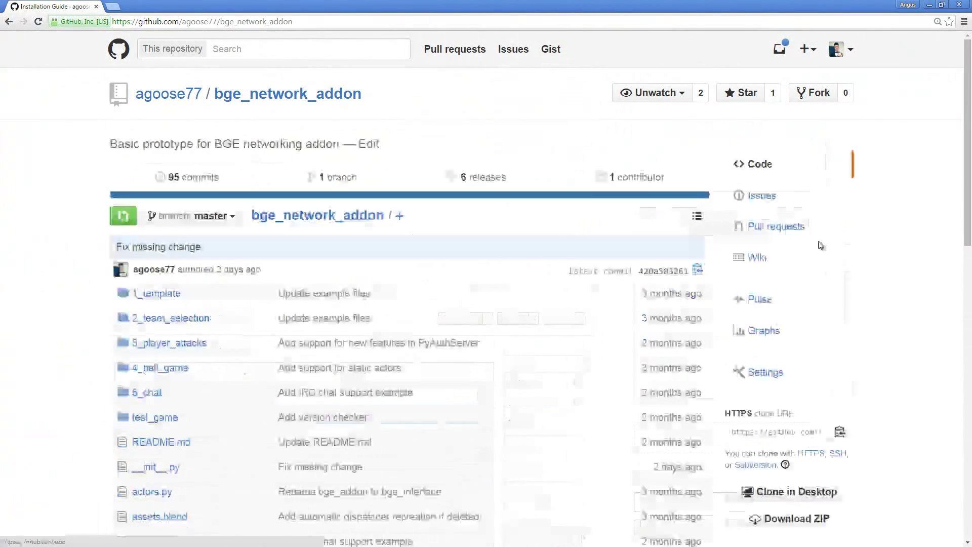
Open the bge_network_addon repository's Issues page on GitHub, and enable the PyAuthServer BGE Addon in Blender.
{"action": "left_click", "coordinate": [735, 198]}
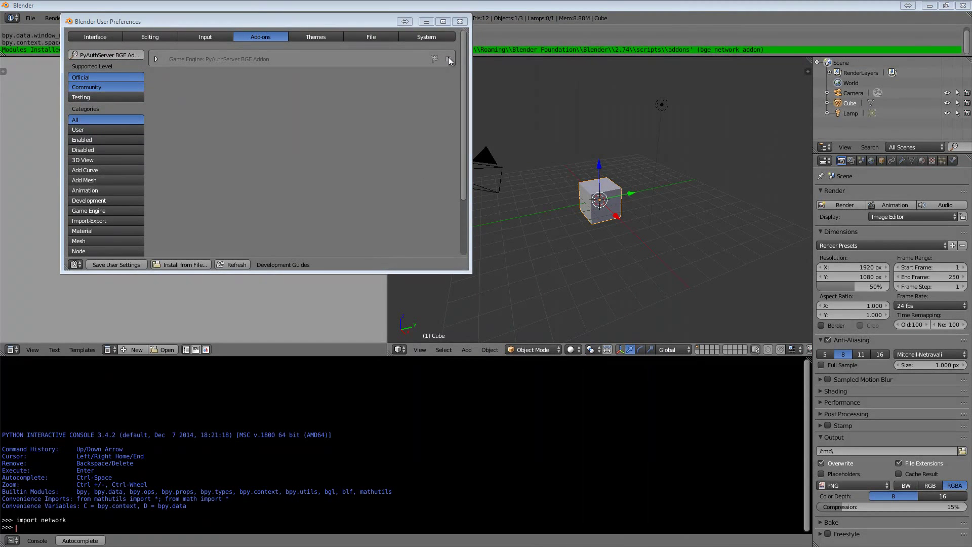
{"action": "left_click", "coordinate": [448, 59]}
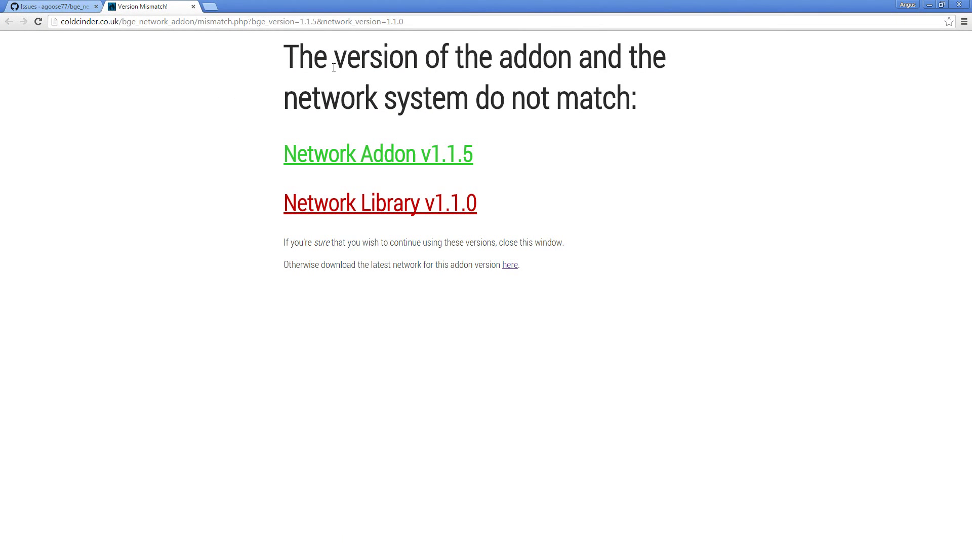
Examine the version mismatch page in the browser, highlighting its heading and the add-on and network library versions.
{"action": "left_click_drag", "start_coordinate": [276, 55], "coordinate": [491, 211]}
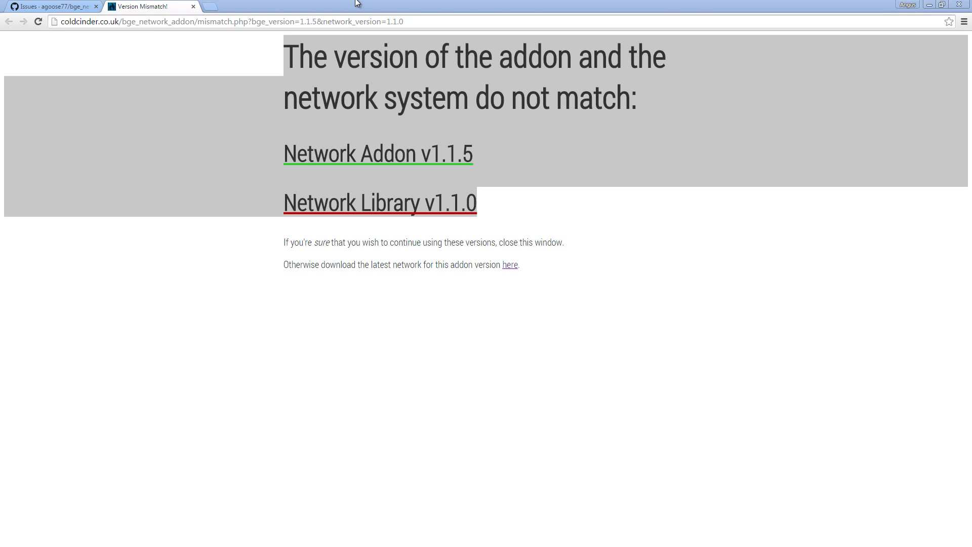
{"action": "left_click_drag", "start_coordinate": [396, 3], "coordinate": [340, 2]}
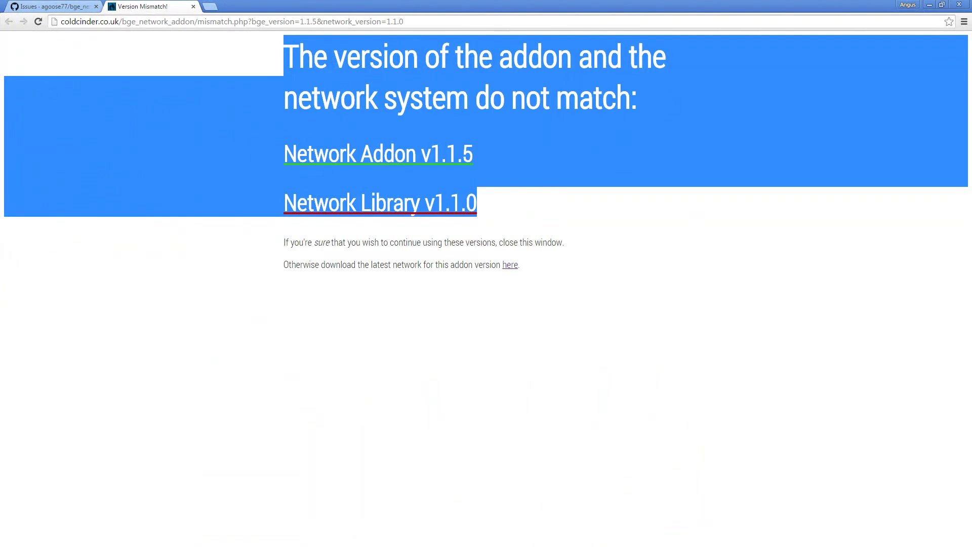
{"action": "left_click_drag", "start_coordinate": [417, 4], "coordinate": [549, 3]}
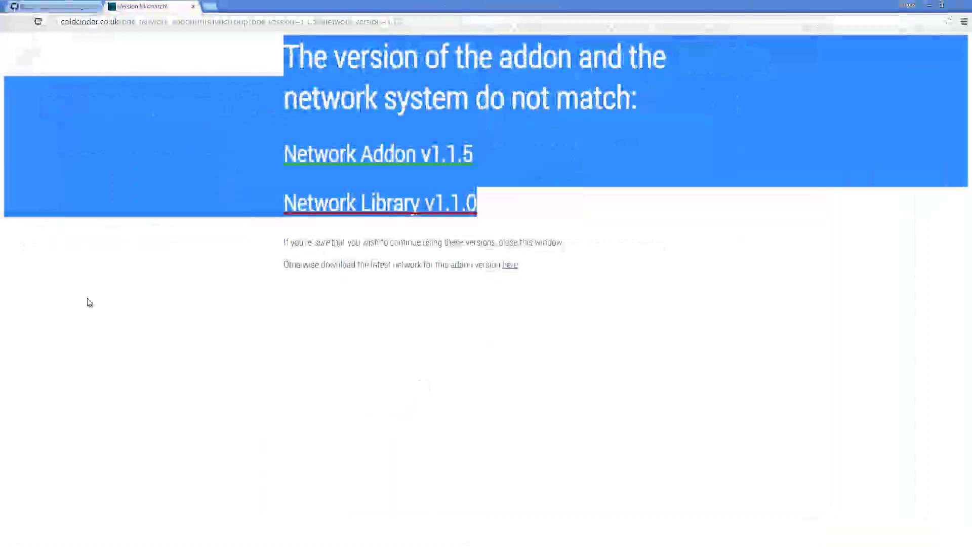
{"action": "left_click", "coordinate": [701, 215]}
{"action": "left_click_drag", "start_coordinate": [285, 73], "coordinate": [684, 85]}
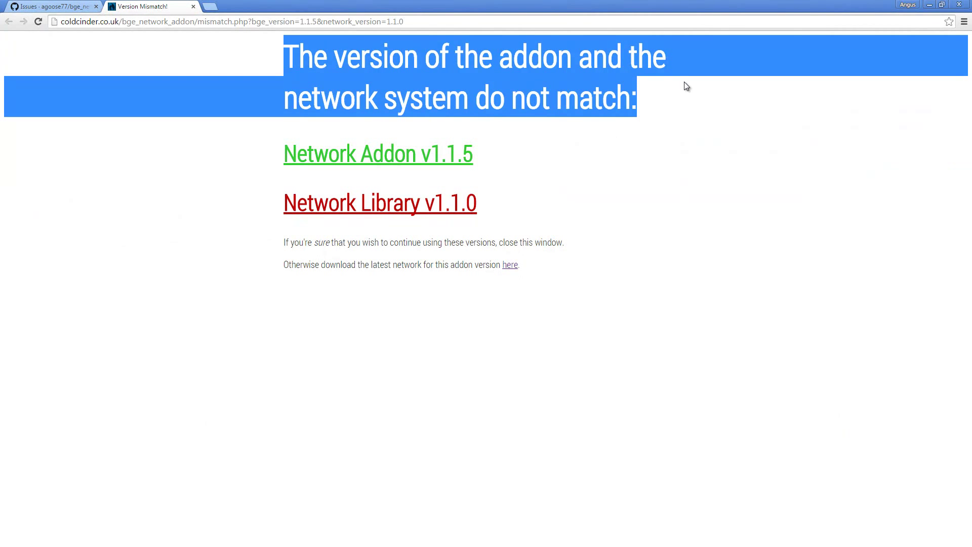
{"action": "left_click", "coordinate": [506, 80]}
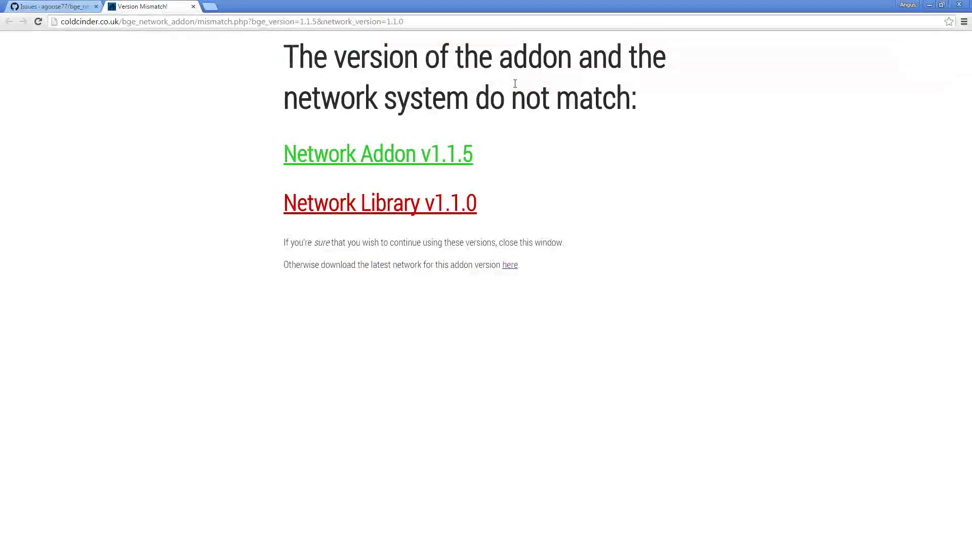
Highlight part of the mismatch page's heading and the Network Library version line.
{"action": "left_click_drag", "start_coordinate": [505, 96], "coordinate": [424, 96]}
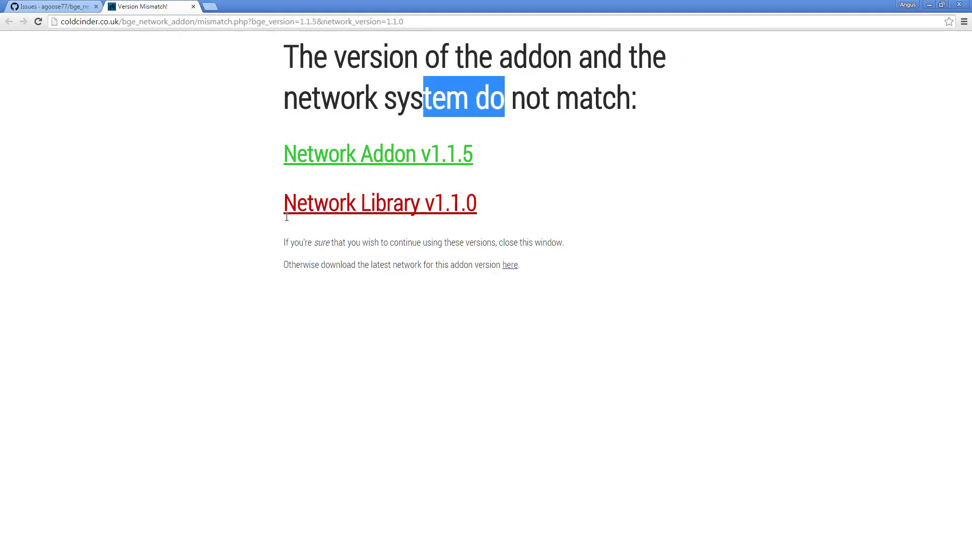
{"action": "left_click_drag", "start_coordinate": [286, 217], "coordinate": [511, 212]}
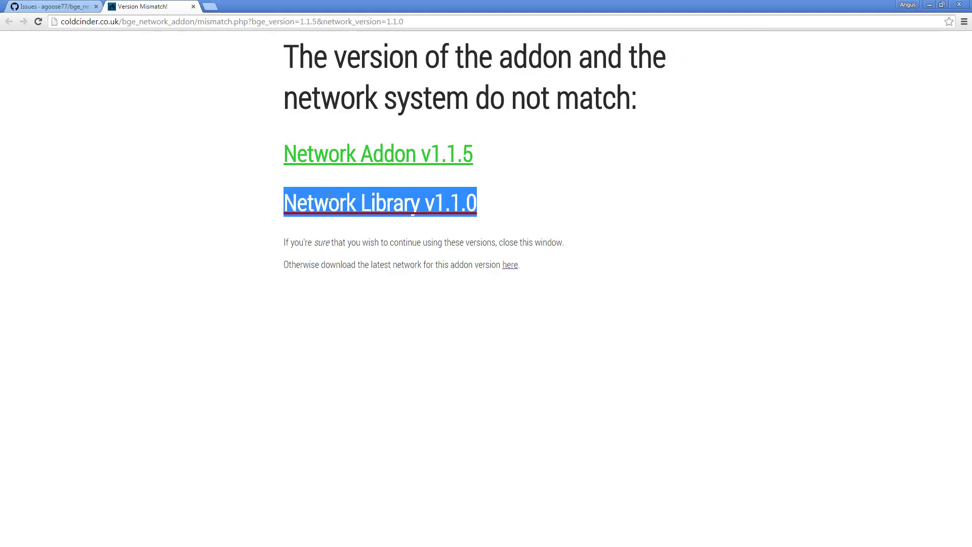
{"action": "left_click", "coordinate": [419, 230]}
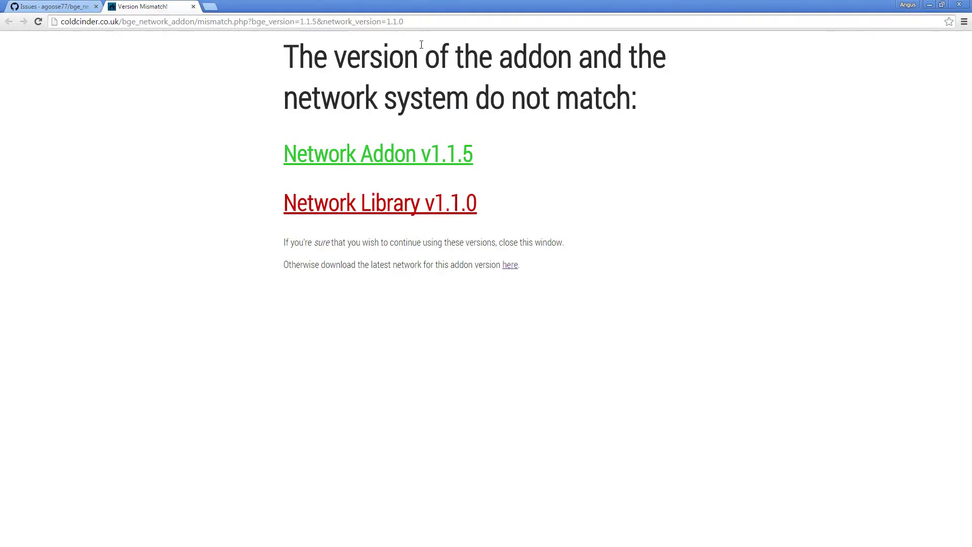
Reload the version-check page with network_version=1.1.1 in its address, and highlight the page's text.
{"action": "left_click", "coordinate": [435, 18]}
{"action": "left_click", "coordinate": [435, 18]}
{"action": "key", "text": "BackSpace"}
{"action": "type", "text": "1"}
{"action": "key", "text": "Return"}
{"action": "left_click_drag", "start_coordinate": [731, 309], "coordinate": [322, 51]}
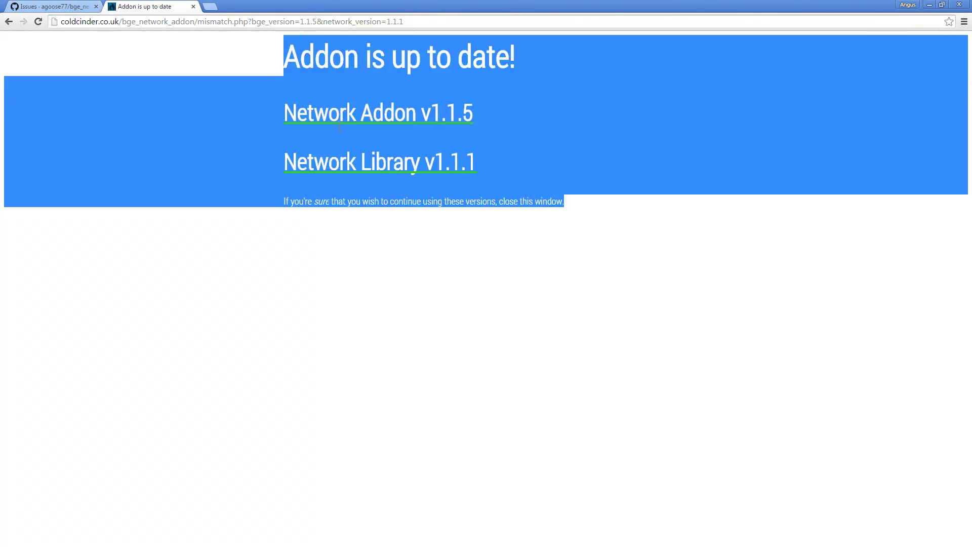
{"action": "left_click", "coordinate": [324, 272]}
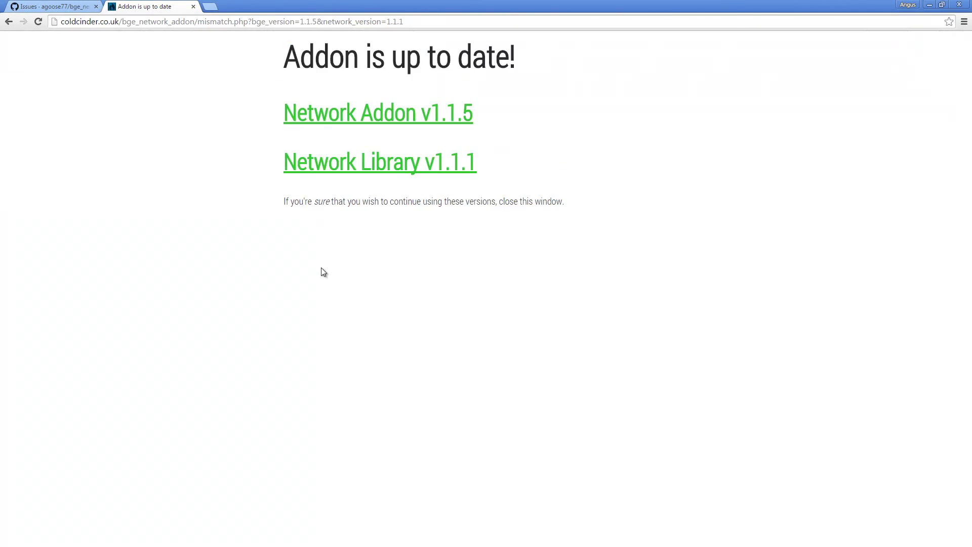
Reload the version-check page with bge_version=1.1.4, and highlight its heading, add-on version and download line.
{"action": "left_click_drag", "start_coordinate": [311, 22], "coordinate": [316, 22]}
{"action": "type", "text": "4"}
{"action": "key", "text": "Return"}
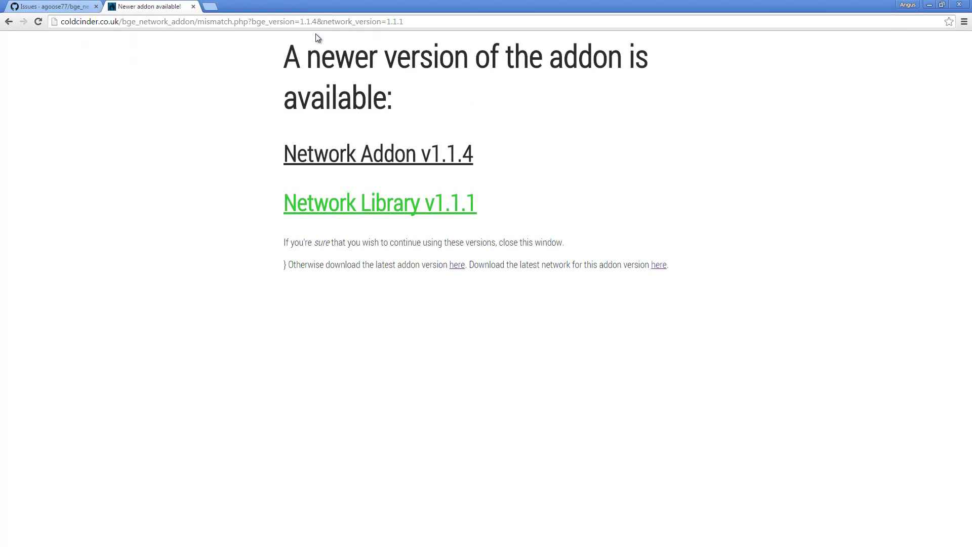
{"action": "left_click_drag", "start_coordinate": [276, 71], "coordinate": [378, 61]}
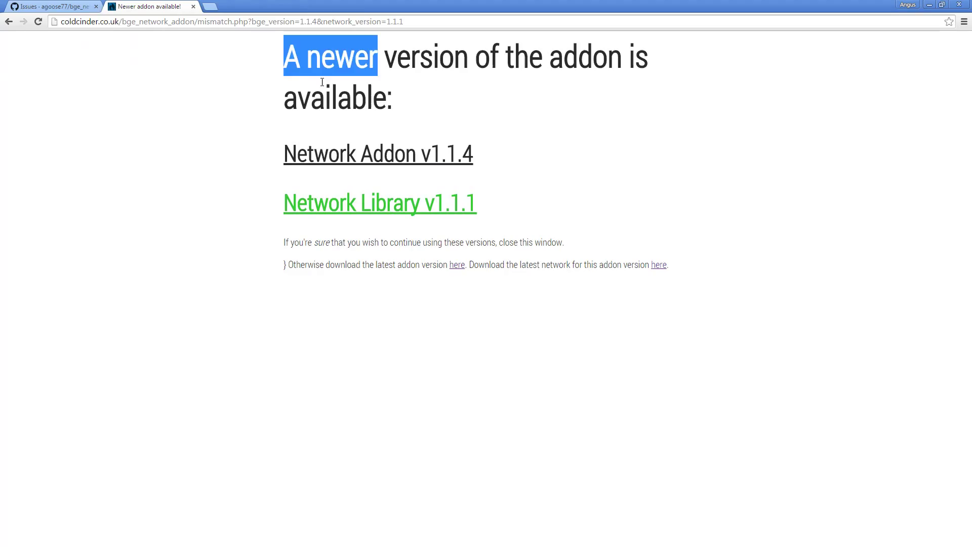
{"action": "left_click_drag", "start_coordinate": [430, 154], "coordinate": [406, 155]}
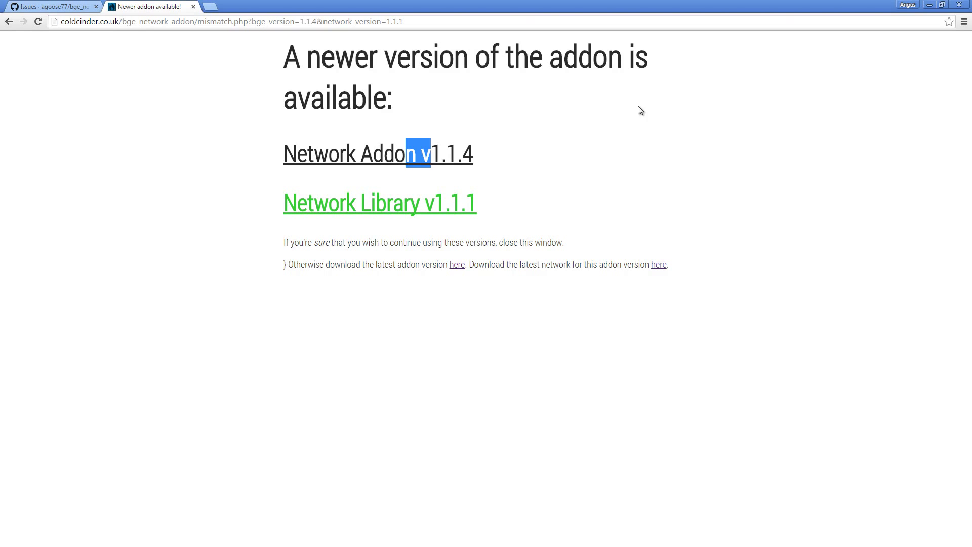
{"action": "left_click_drag", "start_coordinate": [282, 265], "coordinate": [727, 269]}
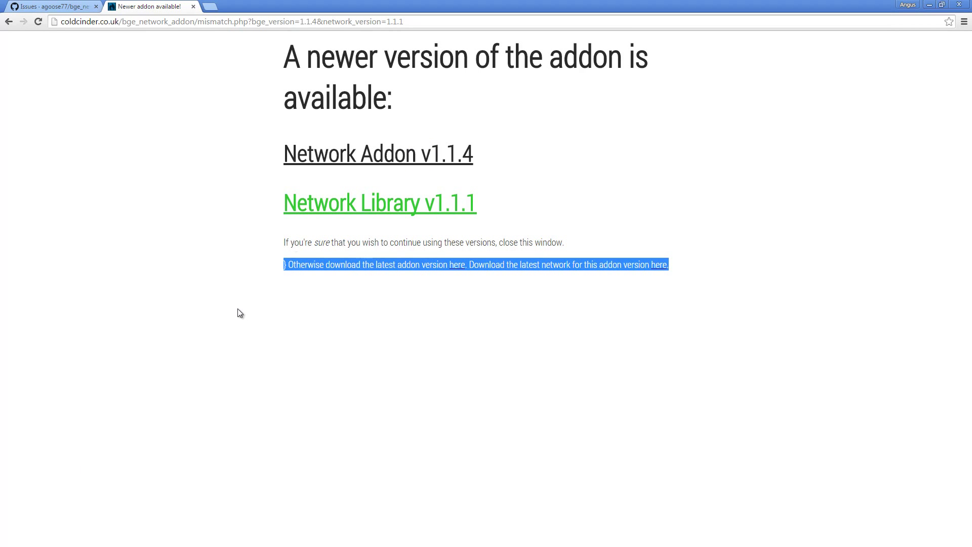
Switch back to Blender, open the User Preferences and expand the PyAuthServer BGE Addon's details.
{"action": "left_click_drag", "start_coordinate": [356, 3], "coordinate": [403, 41]}
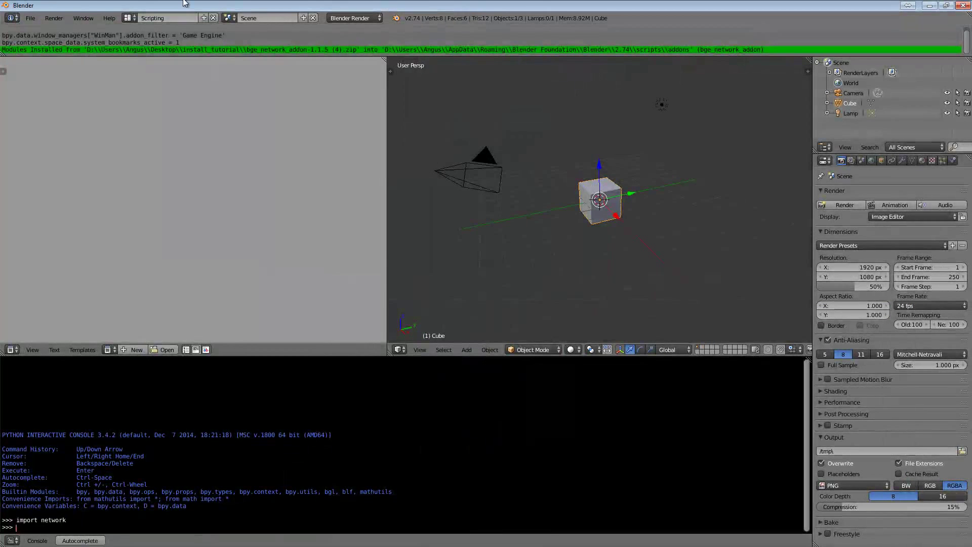
{"action": "left_click", "coordinate": [110, 18]}
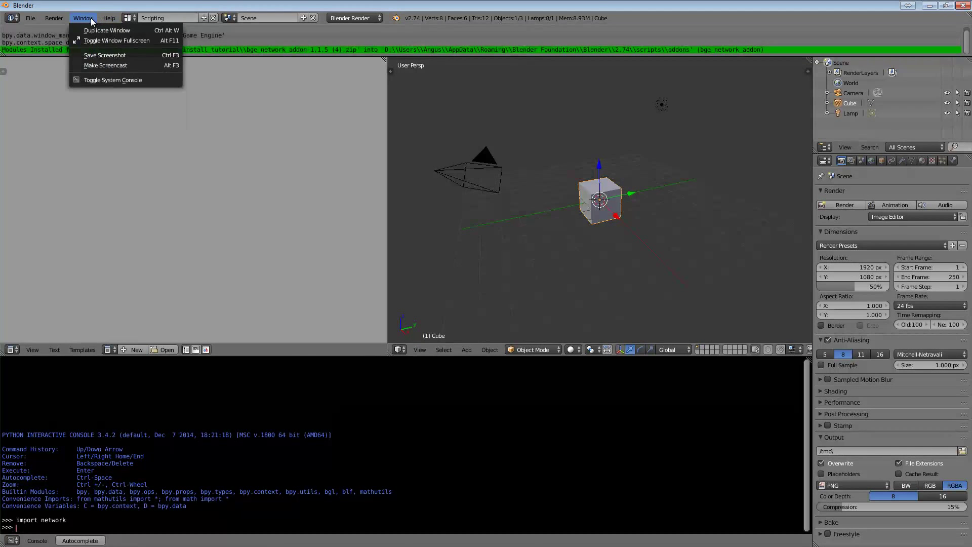
{"action": "mouse_move", "coordinate": [50, 20]}
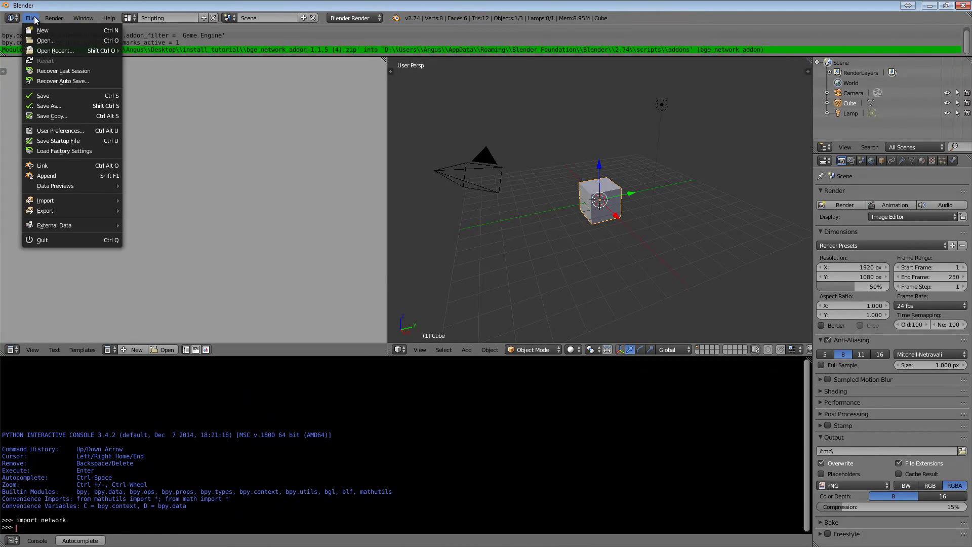
{"action": "left_click", "coordinate": [56, 129]}
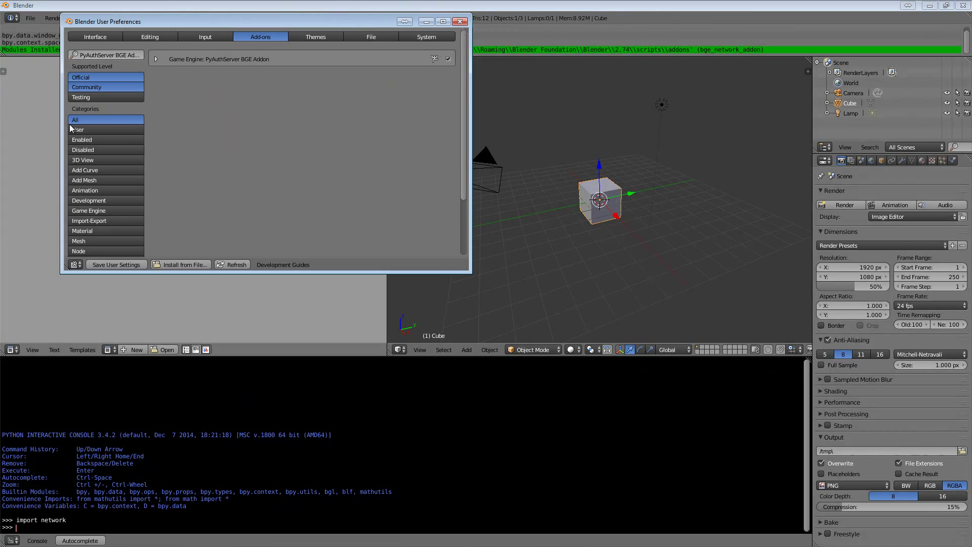
{"action": "left_click", "coordinate": [156, 58]}
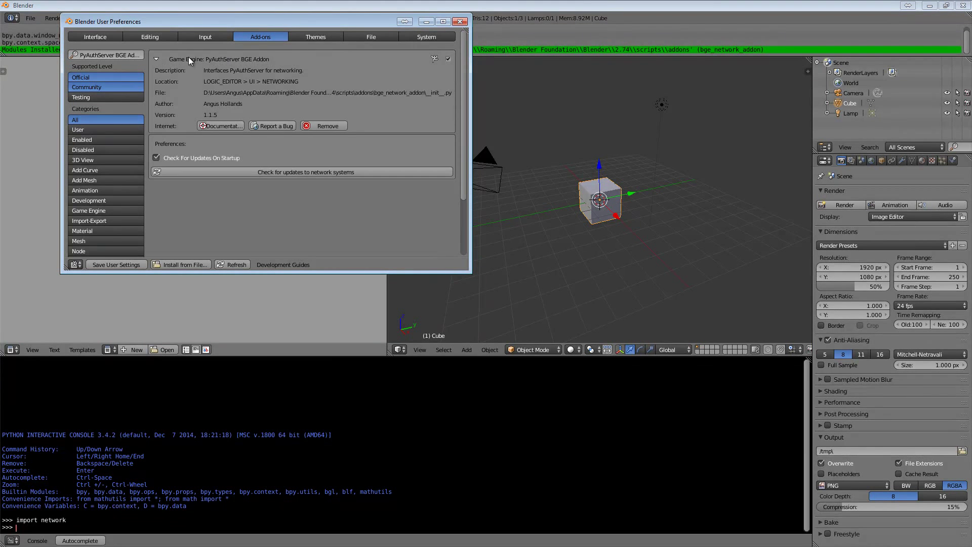
Run the add-on's manual update check, dismiss the browser page it opens, and turn off Check For Updates On Startup.
{"action": "left_click", "coordinate": [303, 171]}
{"action": "left_click_drag", "start_coordinate": [800, 319], "coordinate": [747, 64]}
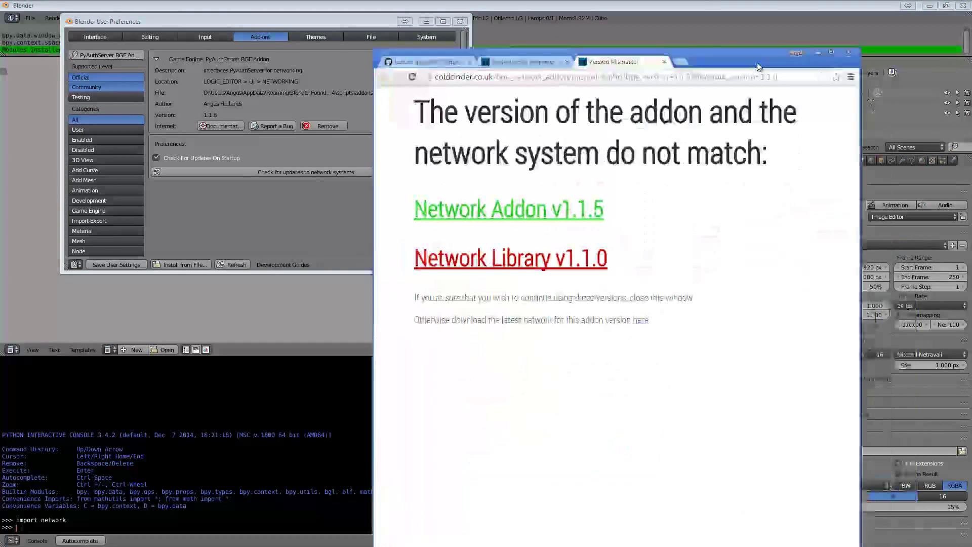
{"action": "middle_click", "coordinate": [617, 64]}
{"action": "left_click", "coordinate": [199, 97]}
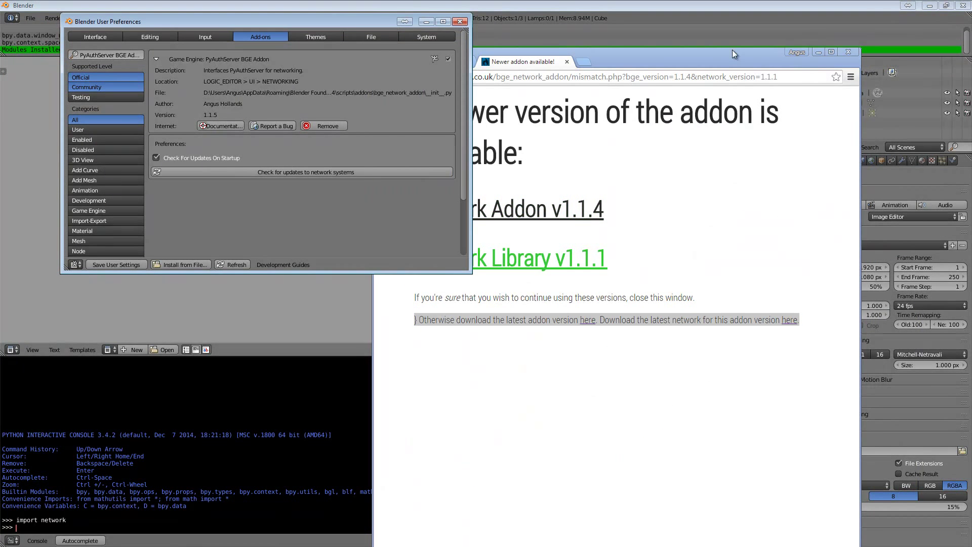
{"action": "left_click", "coordinate": [818, 52]}
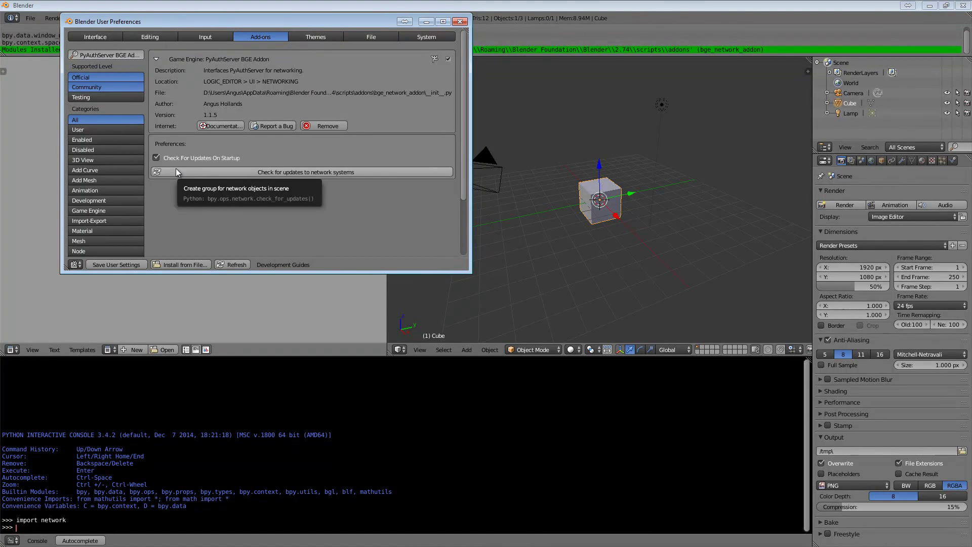
{"action": "left_click", "coordinate": [187, 157]}
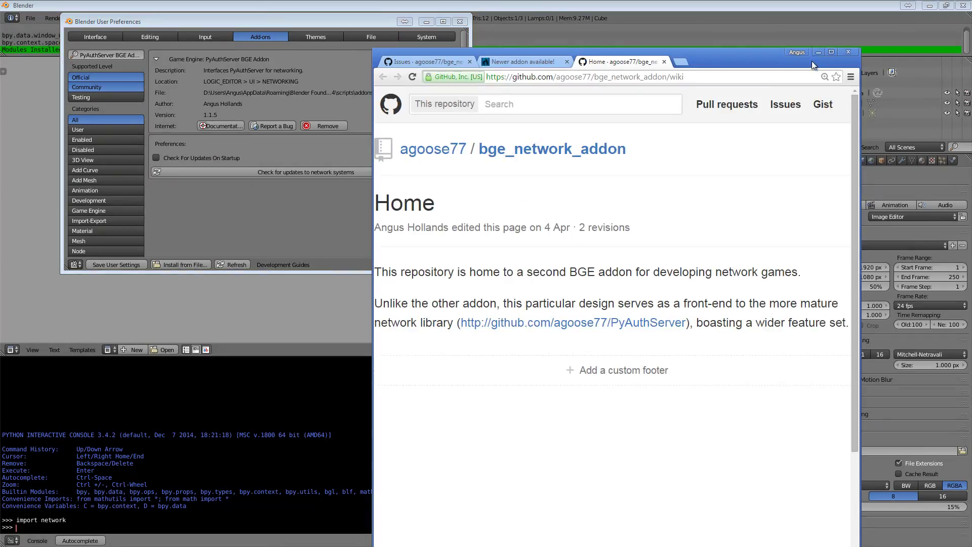
Examine the bge_network_addon wiki's Home page and Pages list in the enlarged browser, then return to Blender's add-on preferences.
{"action": "double_click", "coordinate": [778, 58]}
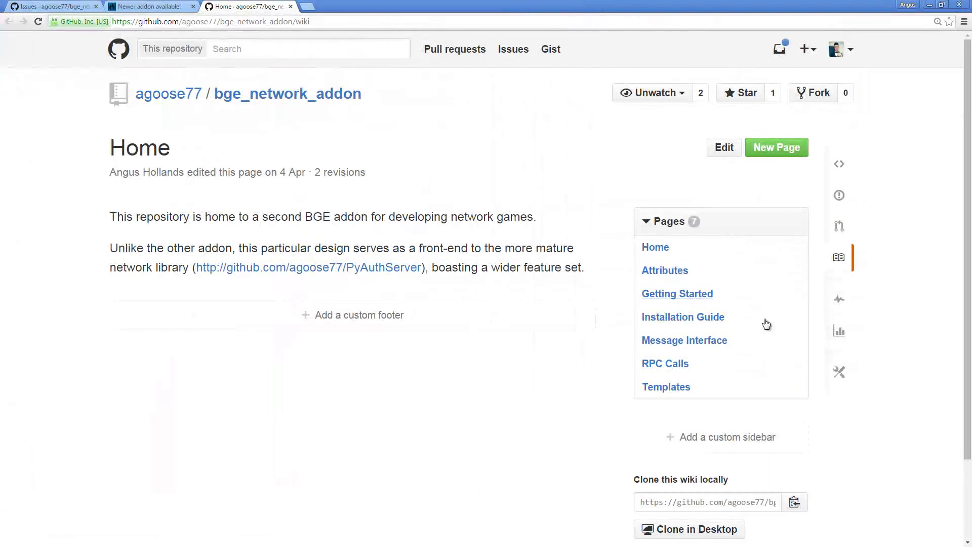
{"action": "scroll", "coordinate": [709, 303], "scroll_direction": "down", "scroll_amount": 1}
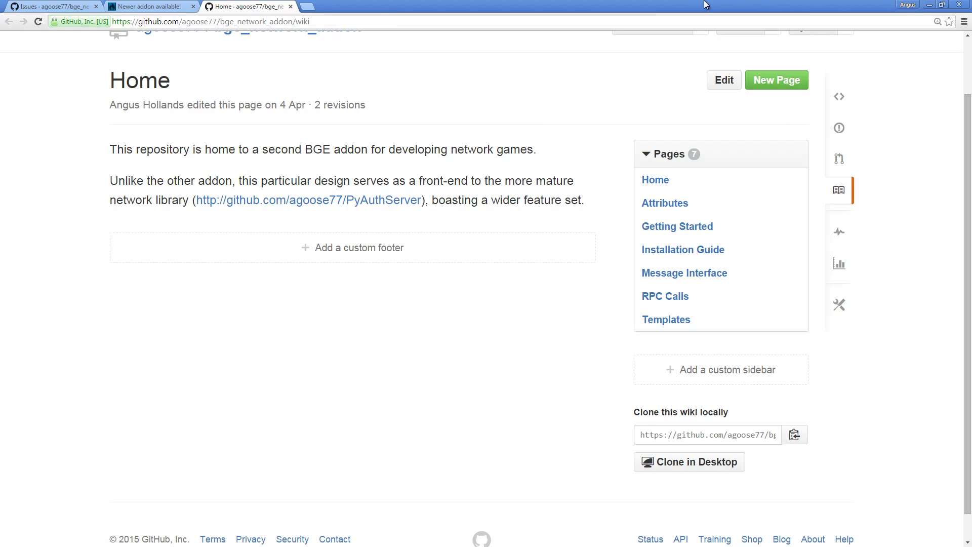
{"action": "left_click", "coordinate": [956, 5]}
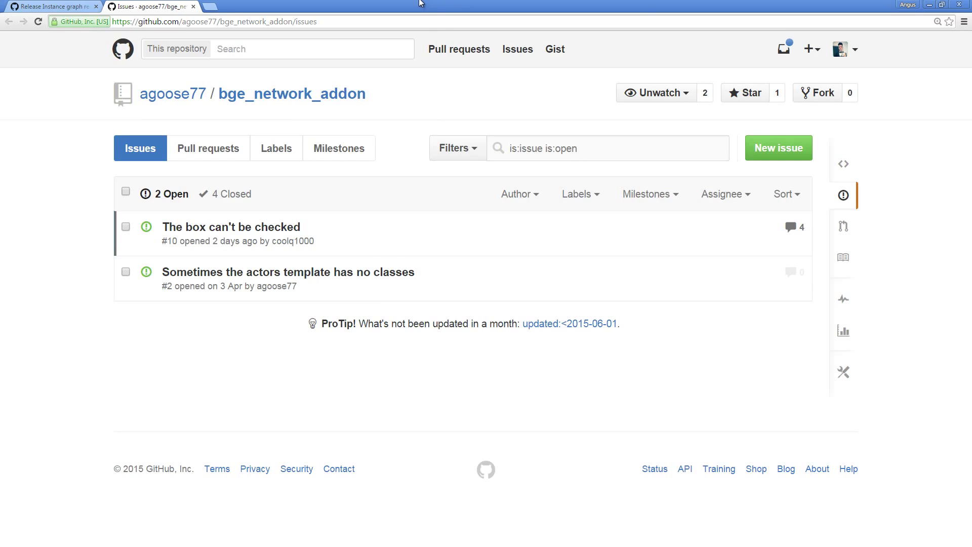
{"action": "left_click_drag", "start_coordinate": [419, 4], "coordinate": [971, 5]}
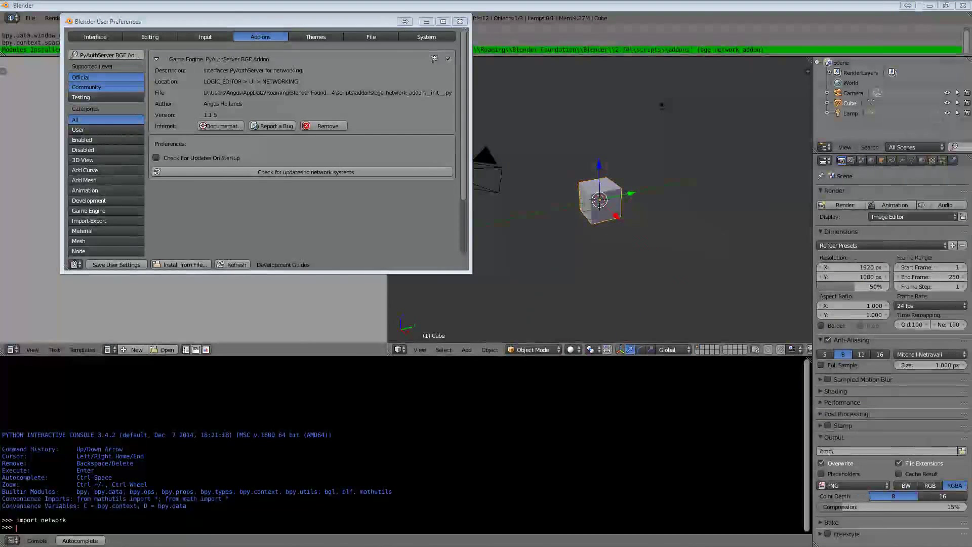